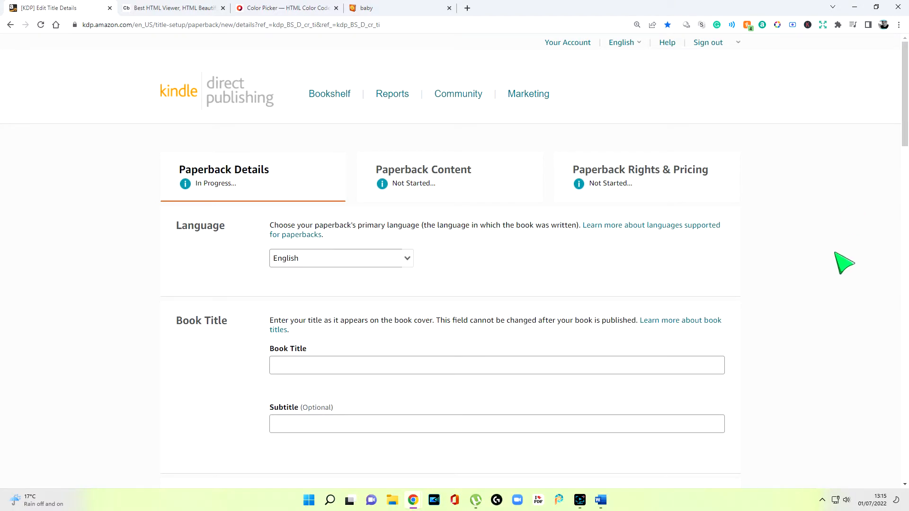
Step: Switch to the Contents document in Word and copy the book title "Jacob and the Dinosaurs" without its label
scroll(506, 339, "down", 3)
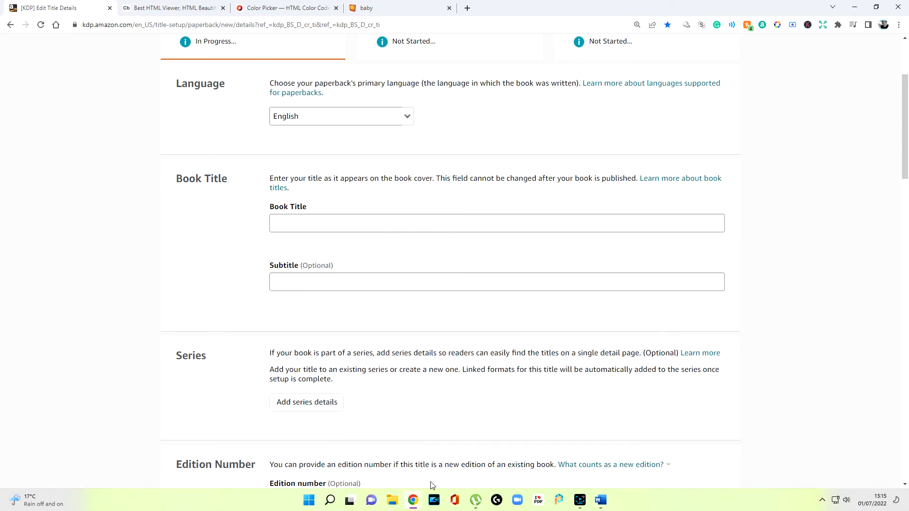
left_click(599, 500)
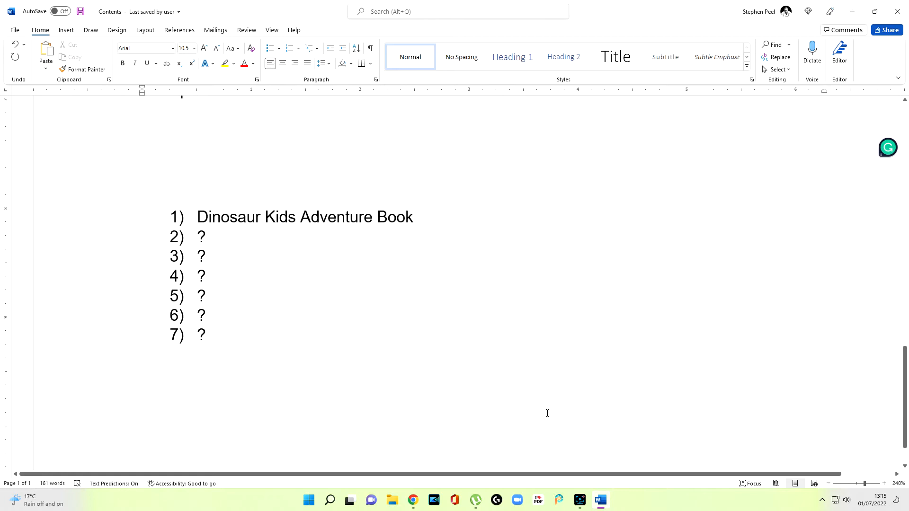
scroll(542, 407, "up", 15)
scroll(542, 355, "down", 3)
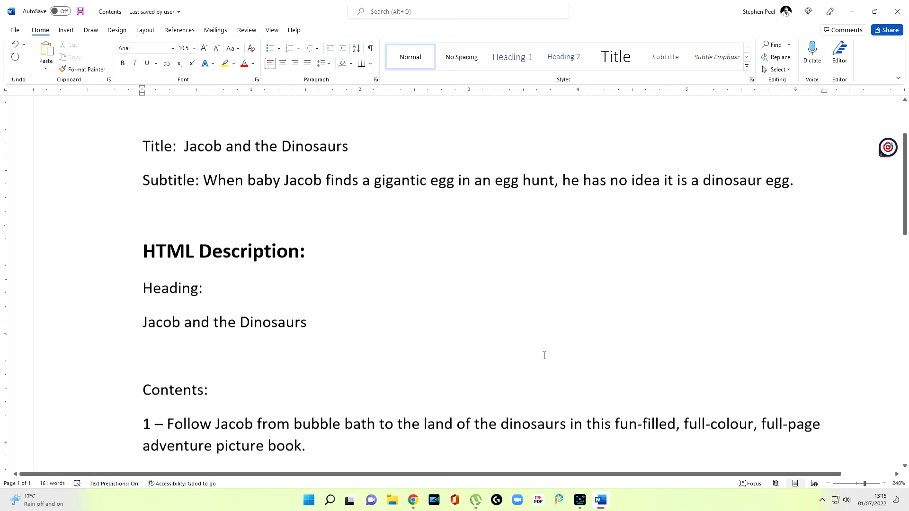
scroll(560, 292, "up", 2)
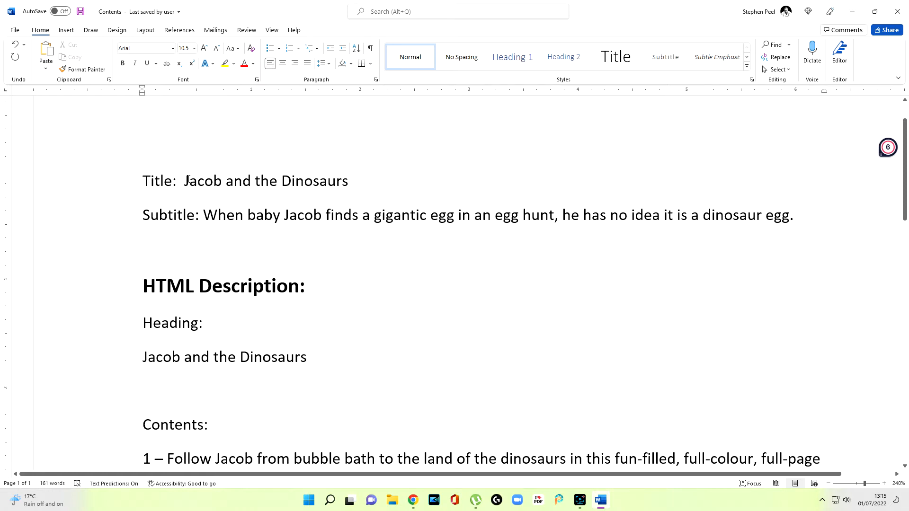
left_click_drag(185, 180, 348, 181)
right_click(325, 179)
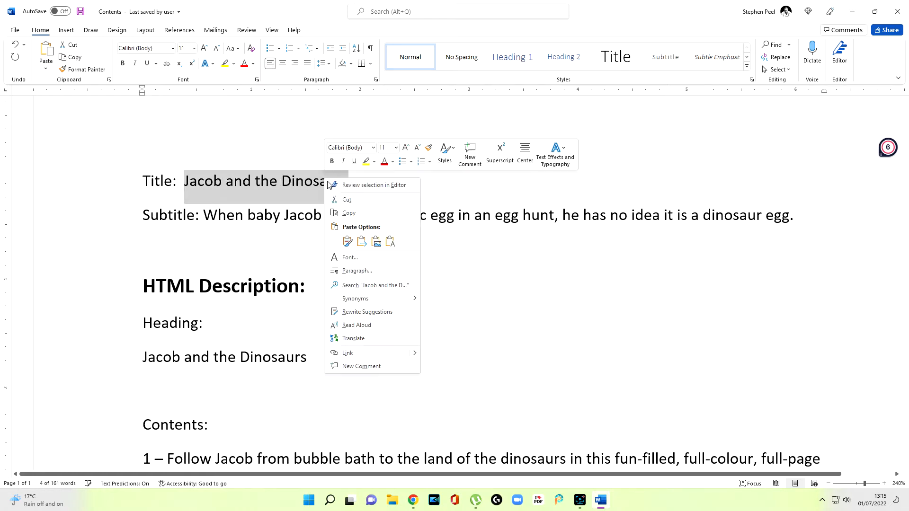
left_click(349, 213)
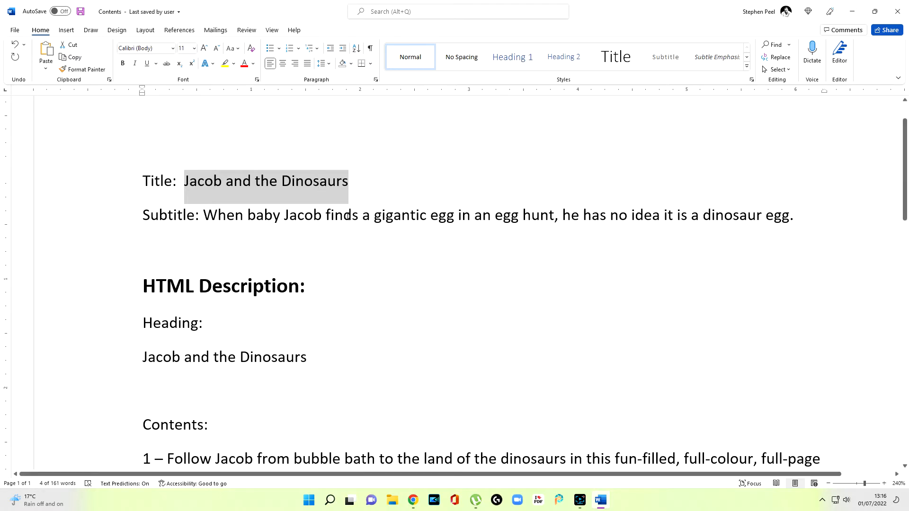
Step: Return to the KDP title setup page in Chrome and paste "Jacob and the Dinosaurs" as the Book Title
mouse_move(413, 500)
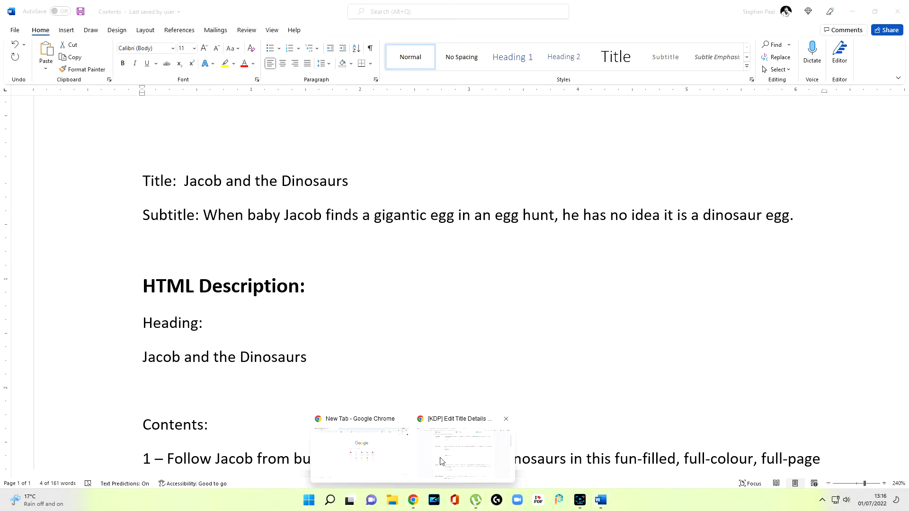
left_click(441, 464)
right_click(302, 224)
left_click(331, 301)
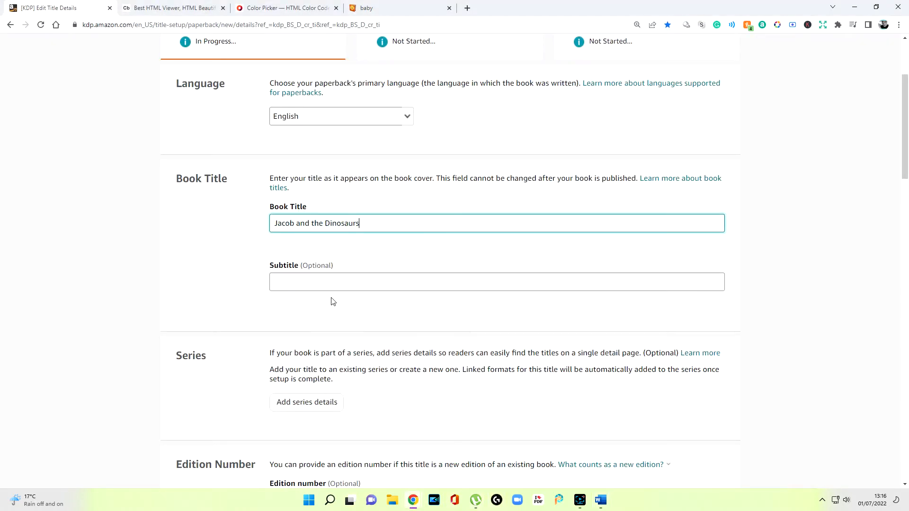
Step: Switch back to the Word document and copy the whole subtitle sentence about the gigantic egg, without its label
left_click(371, 283)
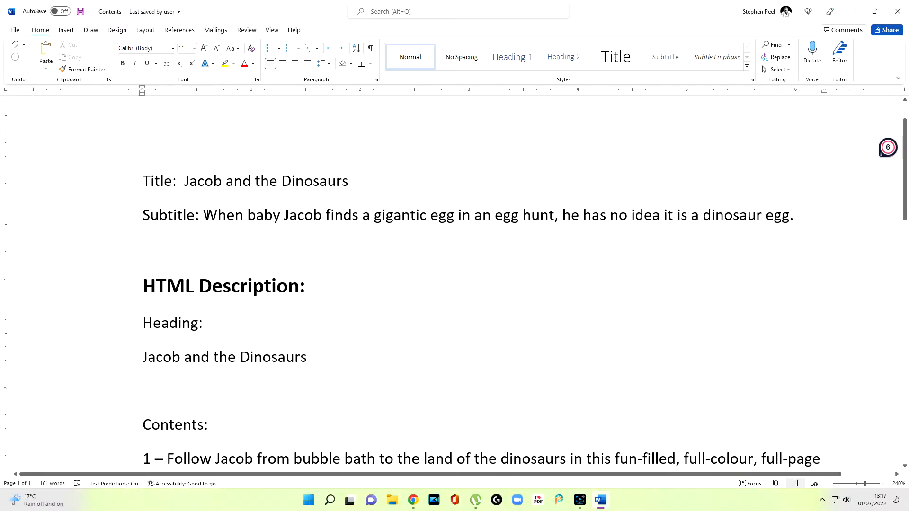
left_click_drag(205, 216, 795, 216)
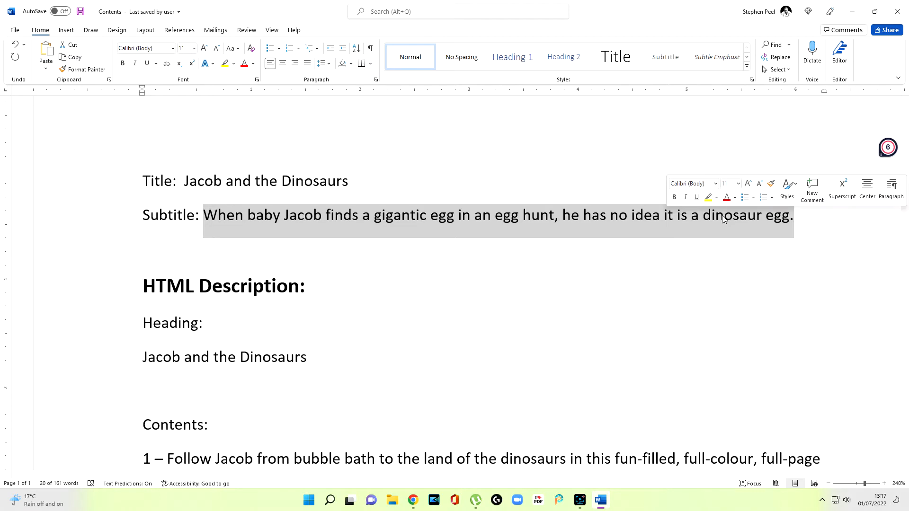
right_click(567, 219)
left_click(603, 258)
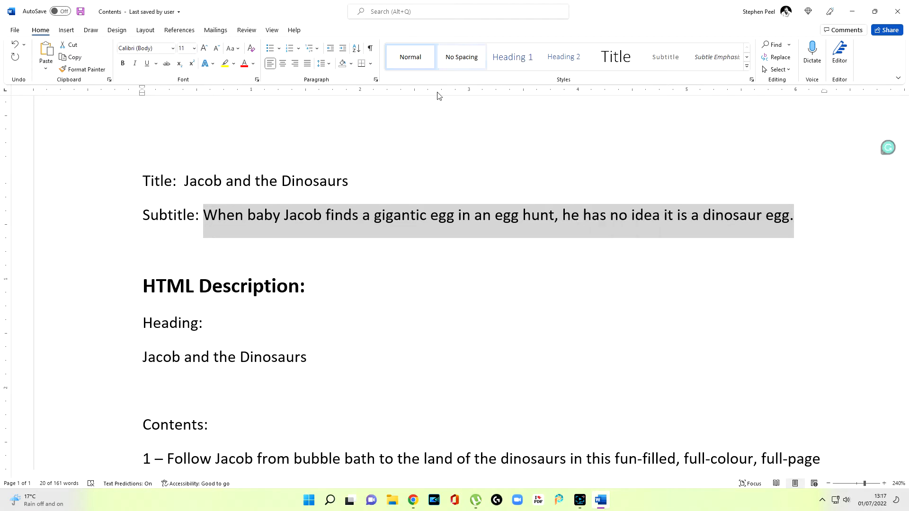
Step: Return to the KDP page in Chrome and paste the copied sentence into the Subtitle field
mouse_move(418, 505)
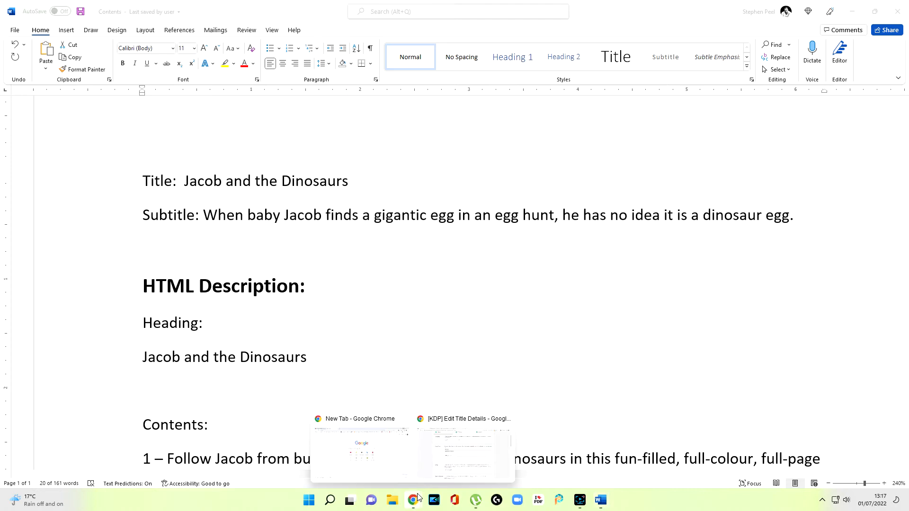
left_click(443, 463)
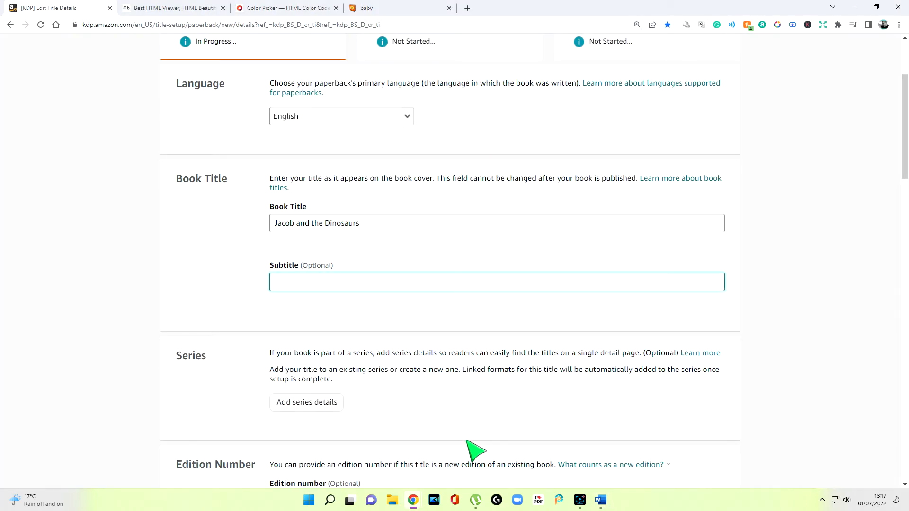
left_click(339, 284)
key("ctrl+v")
left_click(595, 306)
Step: Enter the primary author's first and last name in the Author section
scroll(604, 316, "down", 5)
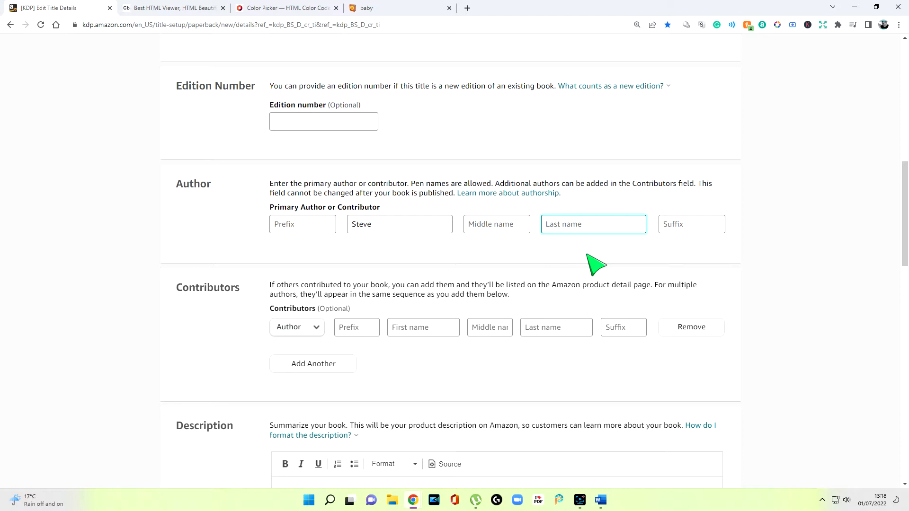
left_click(573, 248)
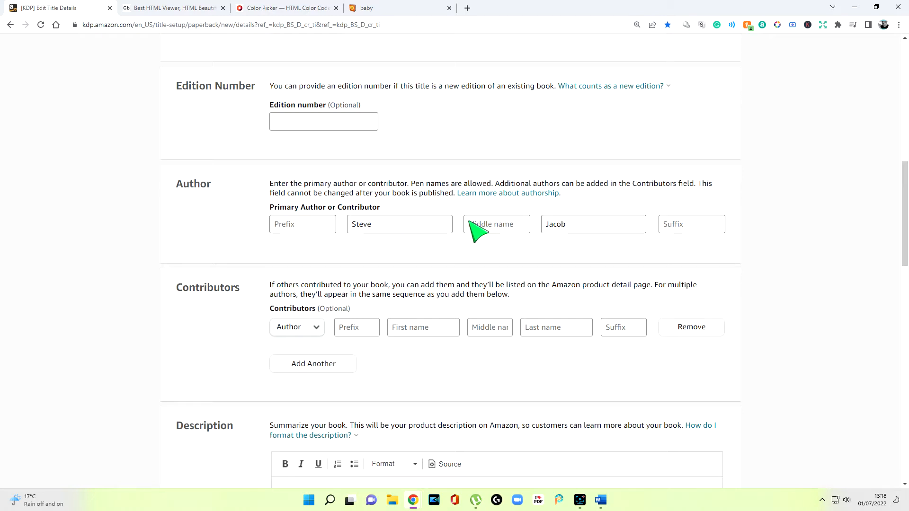
scroll(475, 230, "down", 3)
scroll(471, 298, "up", 2)
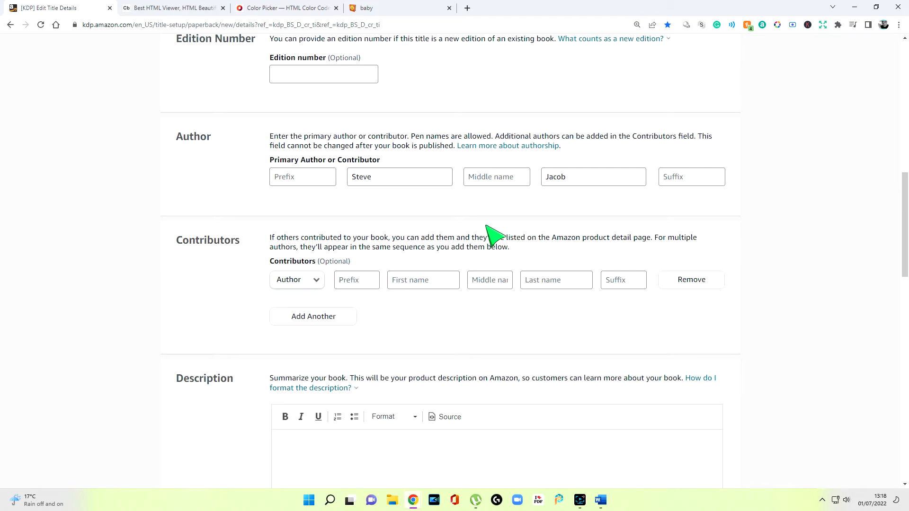
scroll(482, 302, "down", 1)
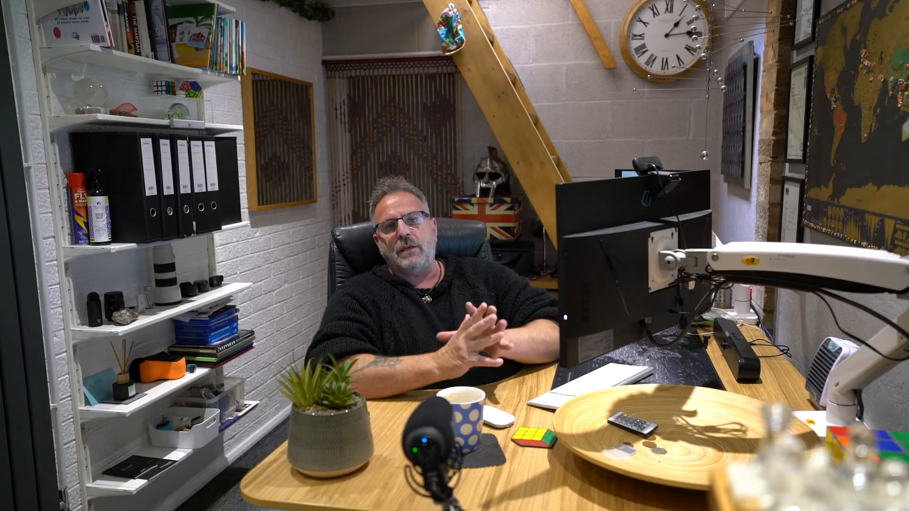
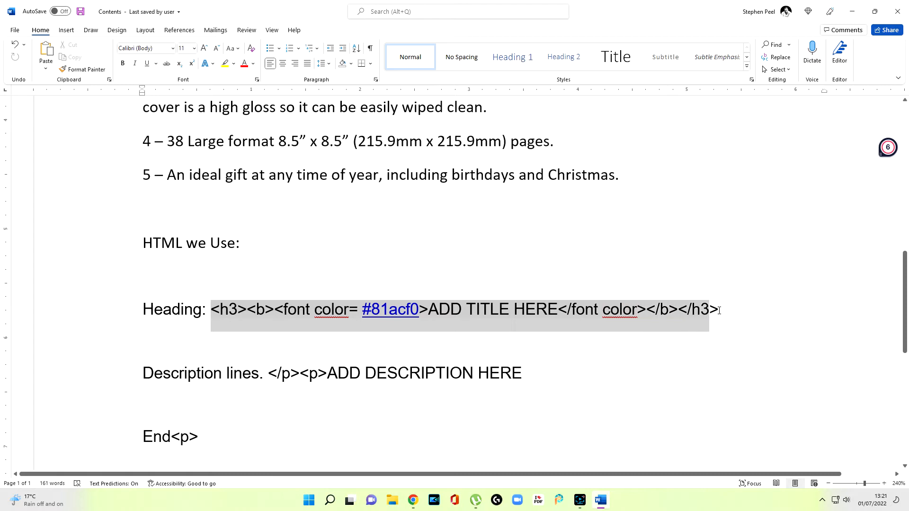
Step: Review the HTML snippets for the heading, description lines and end tag, along with the HTML Description heading text
left_click(591, 263)
scroll(545, 292, "down", 2)
scroll(545, 292, "down", 2)
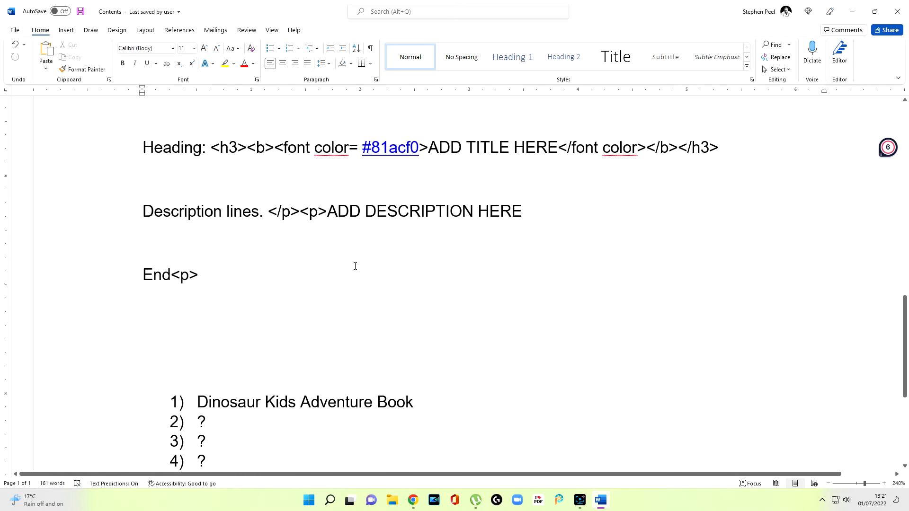
left_click_drag(270, 212, 326, 219)
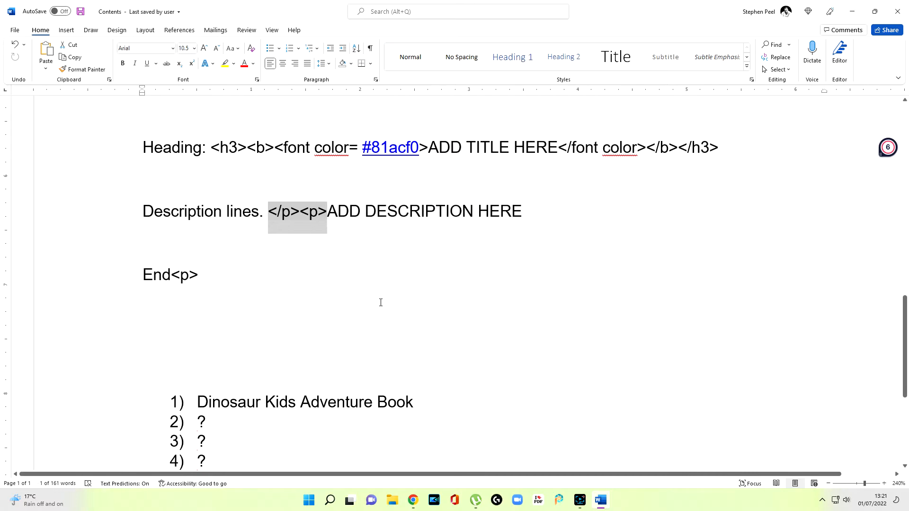
scroll(179, 228, "down", 1)
left_click_drag(171, 220, 199, 223)
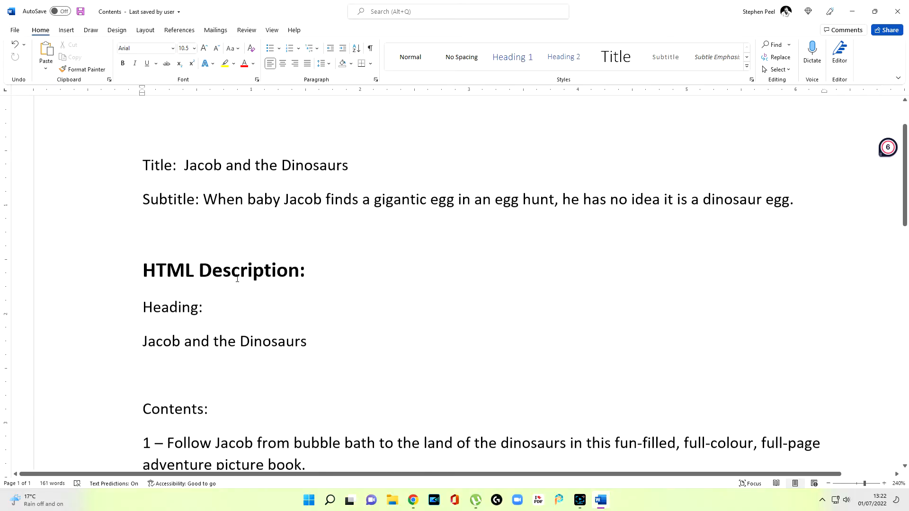
scroll(227, 265, "down", 3)
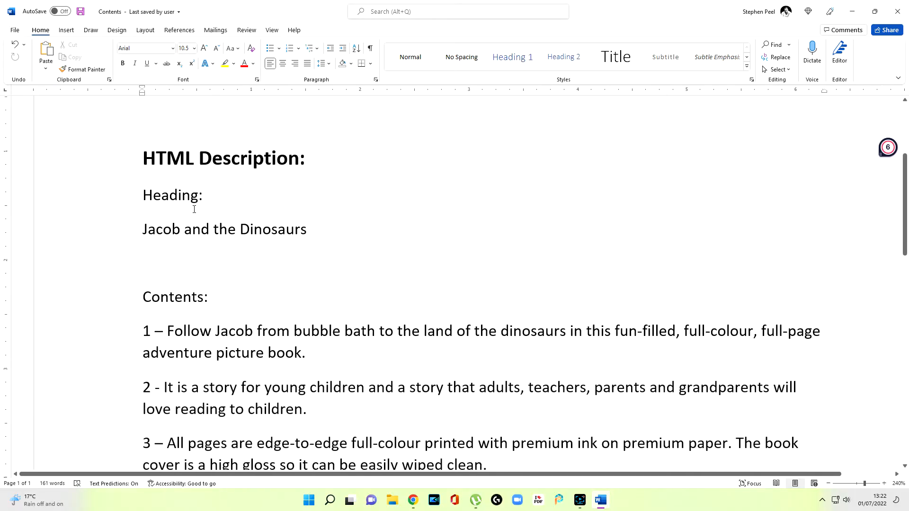
left_click_drag(146, 194, 208, 195)
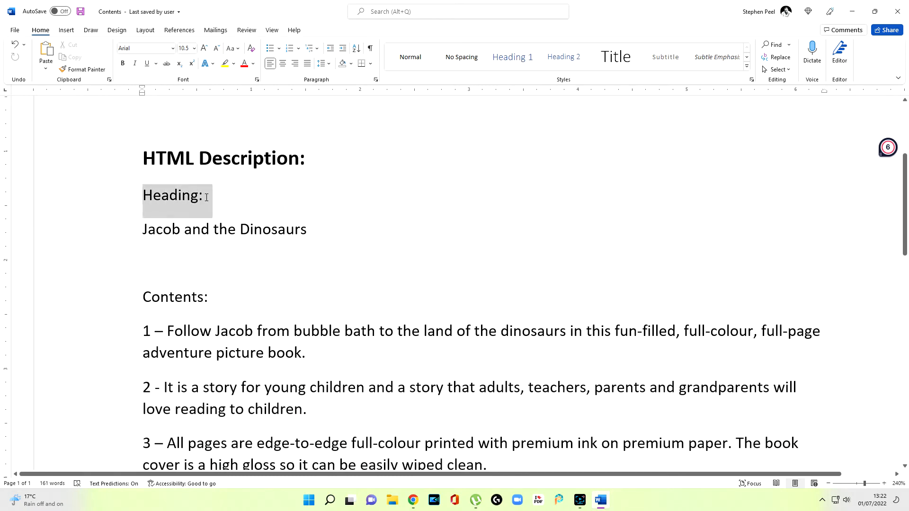
scroll(313, 232, "down", 3)
scroll(313, 232, "down", 5)
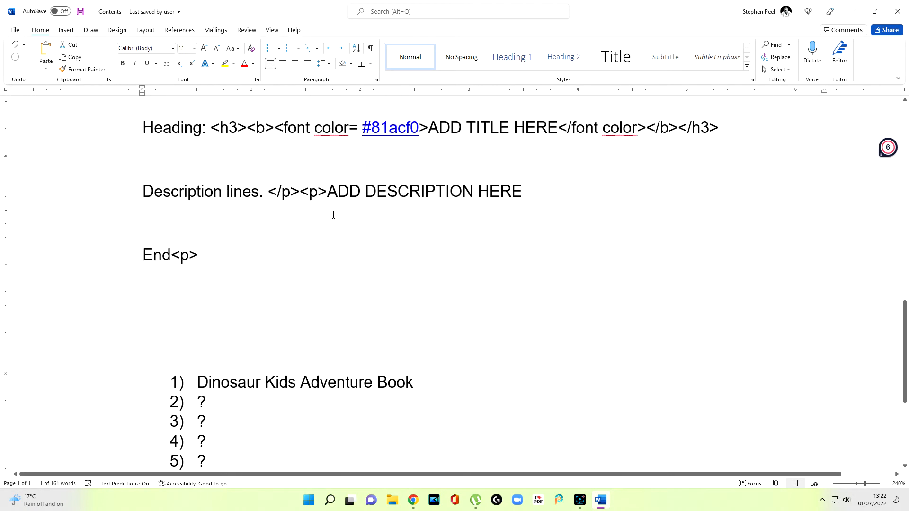
Step: Replace the "ADD TITLE HERE" placeholder in the HTML heading line with "Jacob and the Dinosaurs", keeping the surrounding tags
scroll(320, 233, "up", 2)
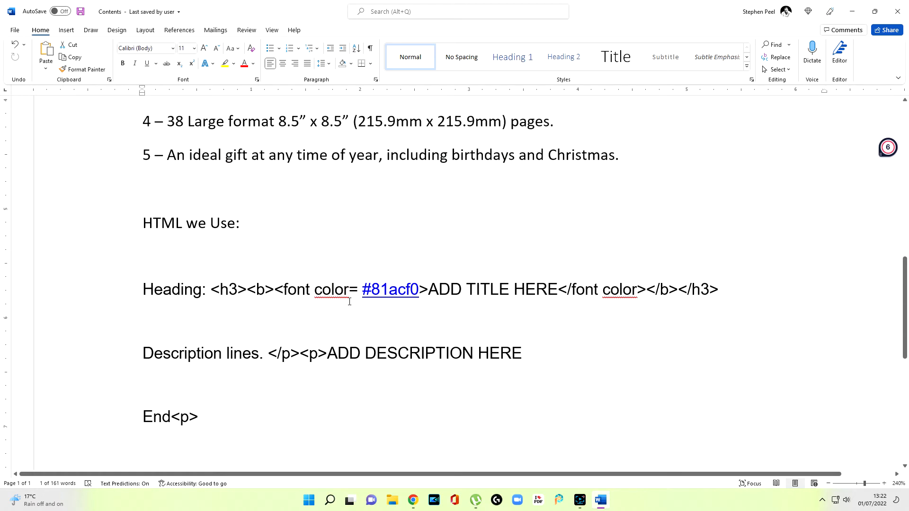
scroll(426, 280, "up", 6)
scroll(424, 291, "down", 6)
left_click(432, 289)
key("Delete")
key("Delete")
key("Delete")
key("Delete")
key("Delete")
key("Delete")
key("Delete")
key("Delete")
key("Delete")
key("Delete")
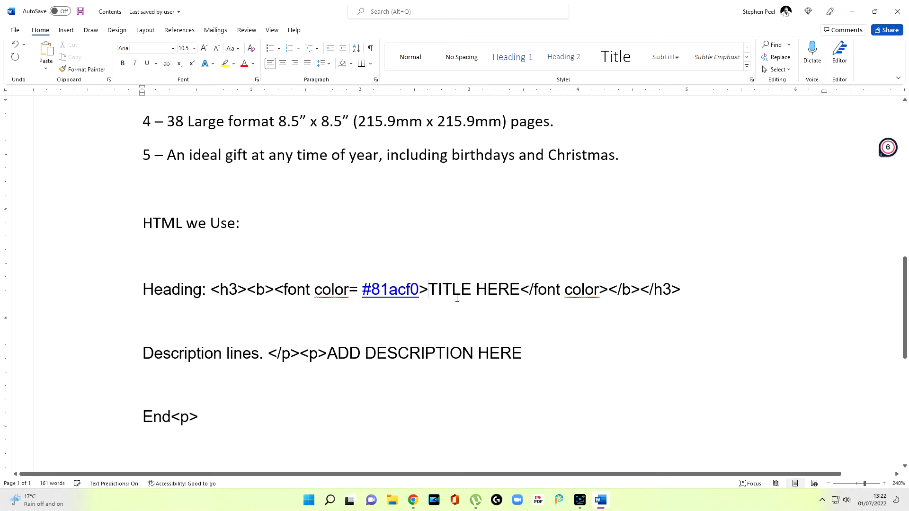
key("Delete")
key("Delete")
key("Delete")
key("Delete")
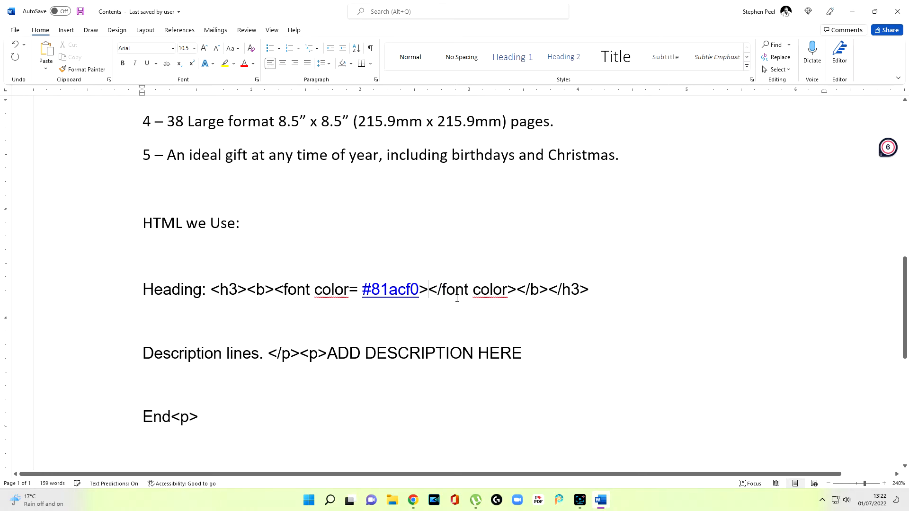
type("Jacob a")
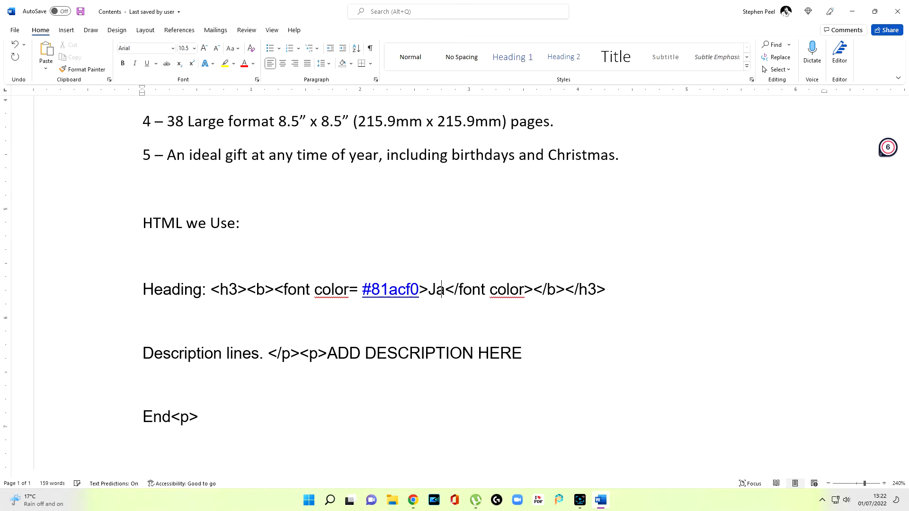
type("nd the Di")
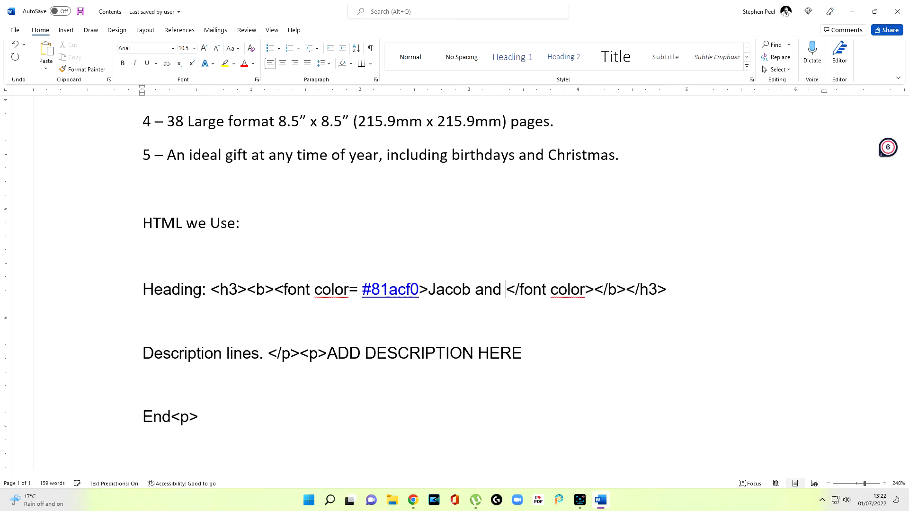
type("nosaurs")
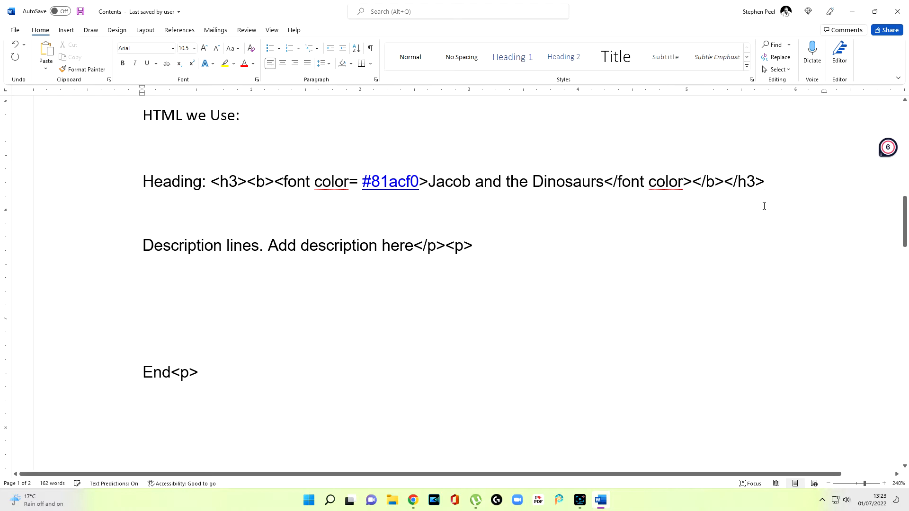
Step: Replace "Add description here" with a copy of the first Contents sentence, without its number, before the </p><p> tags
left_click_drag(268, 245, 410, 249)
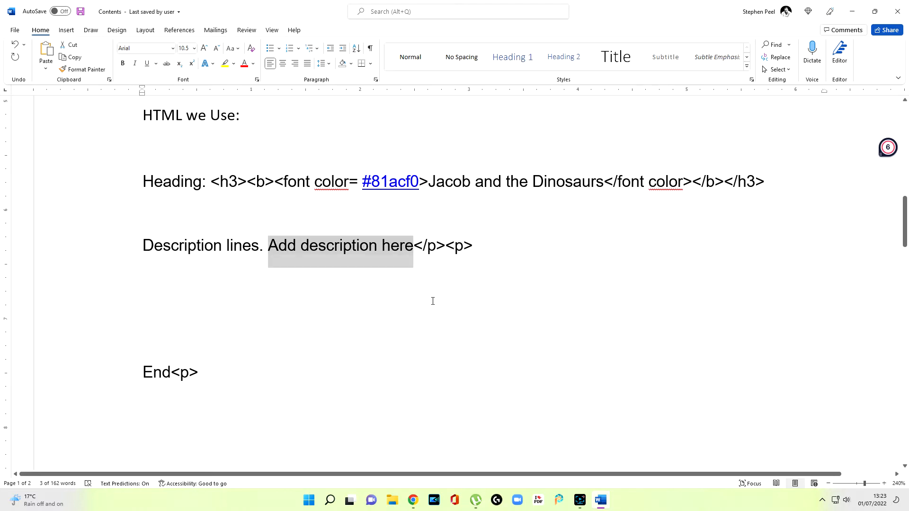
key("BackSpace")
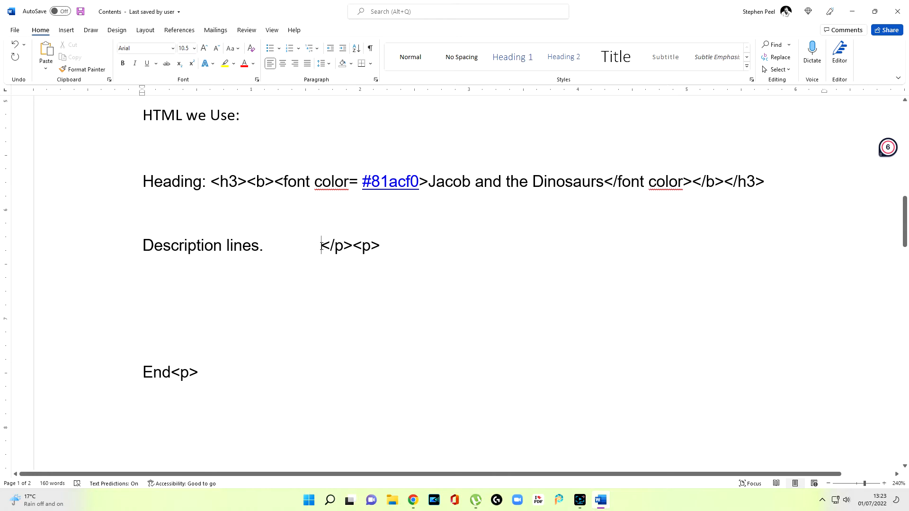
scroll(313, 361, "up", 8)
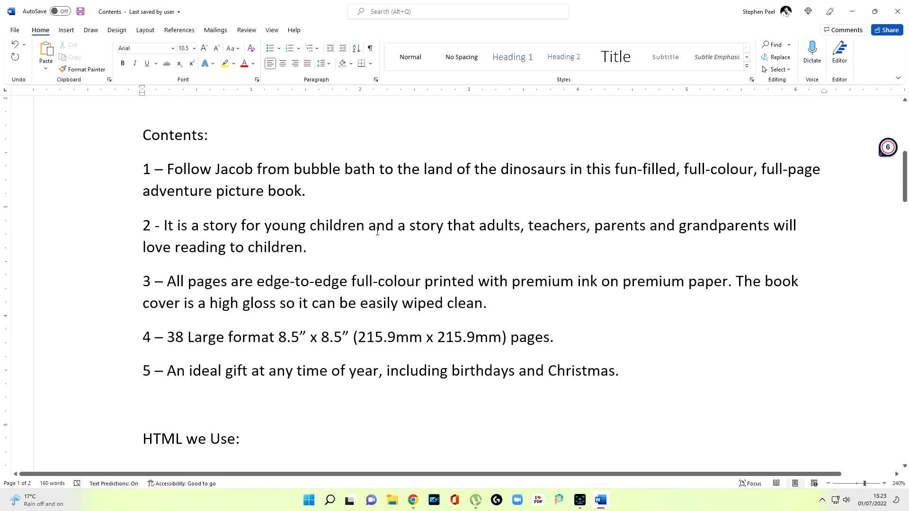
scroll(375, 213, "up", 2)
scroll(373, 229, "down", 2)
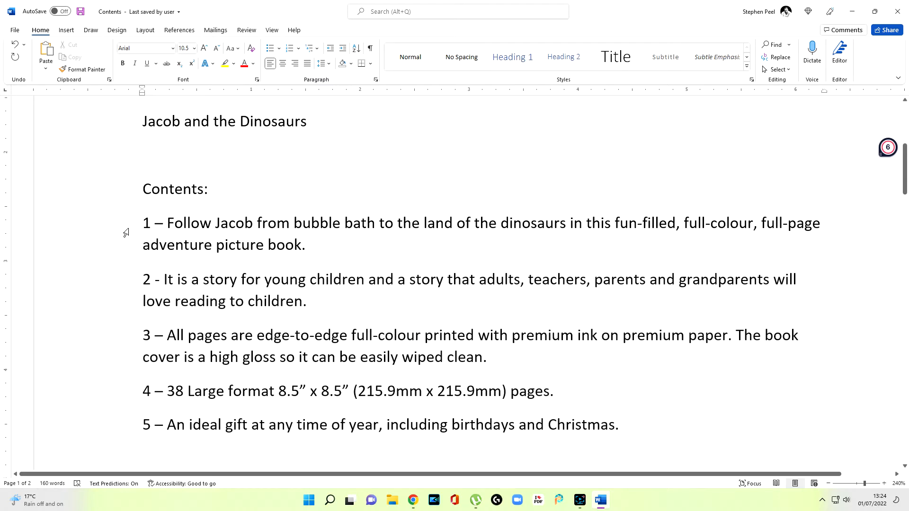
left_click_drag(168, 223, 306, 250)
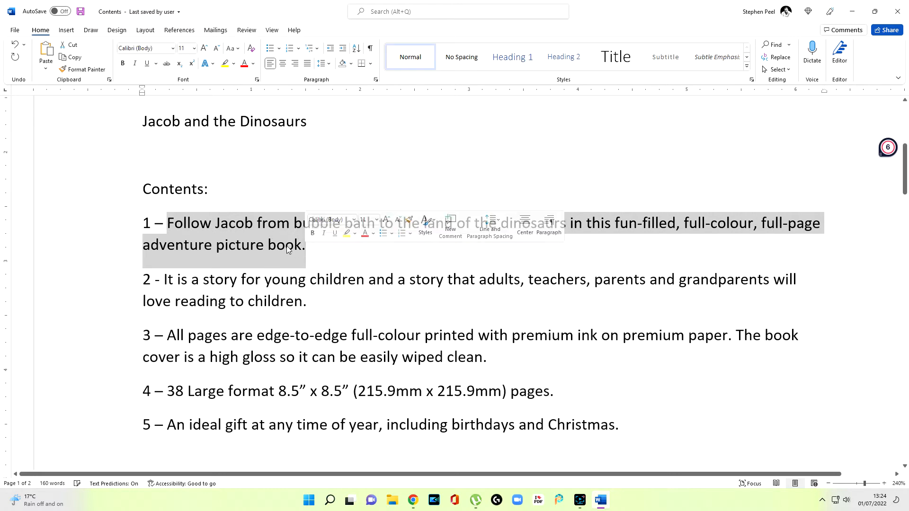
right_click(305, 250)
left_click(310, 279)
scroll(309, 280, "down", 6)
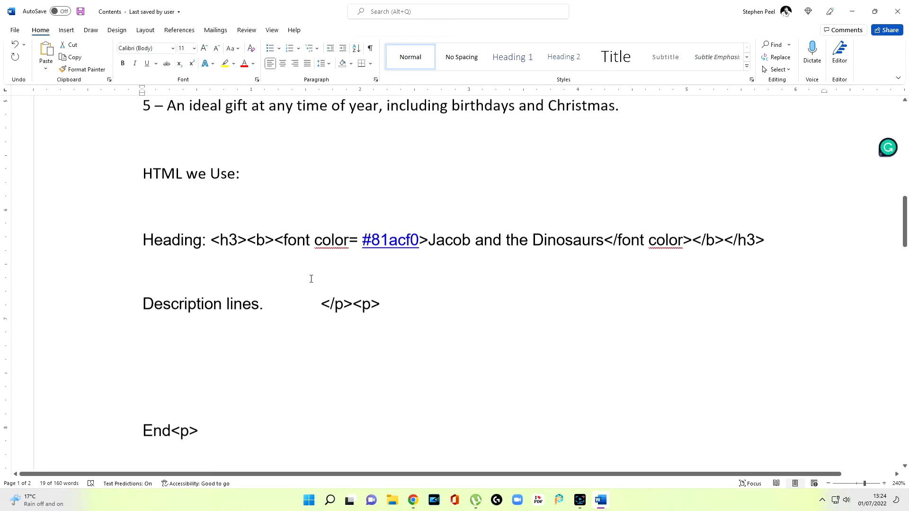
left_click(321, 244)
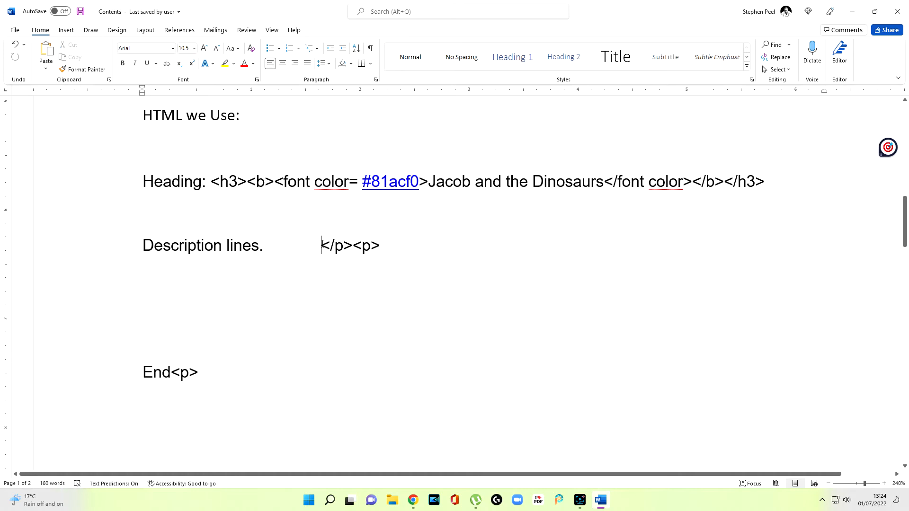
right_click(322, 244)
left_click(345, 293)
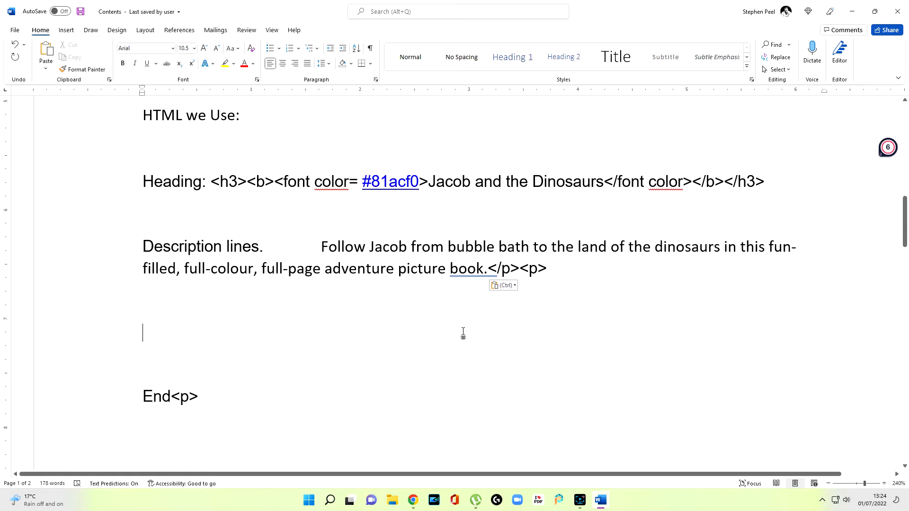
Step: Copy the second Contents sentence, without its number, onto the line below the first description line
scroll(606, 162, "up", 5)
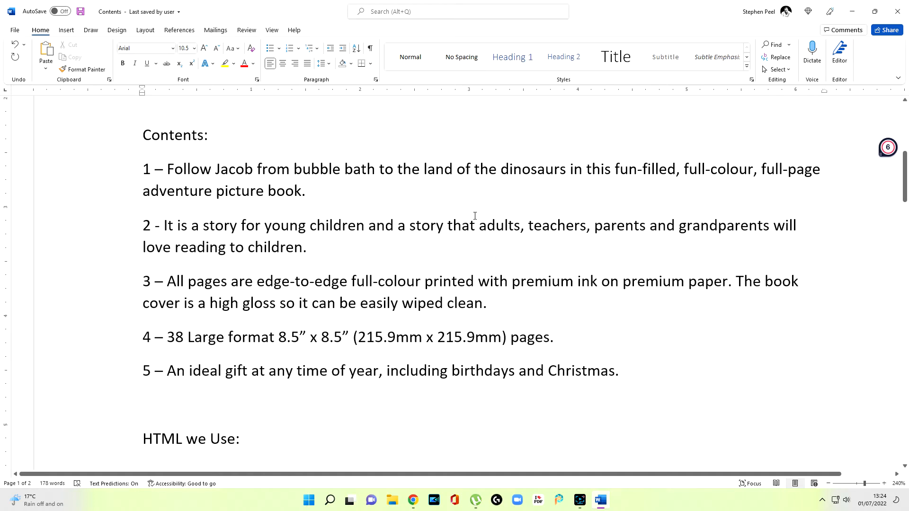
left_click_drag(164, 226, 307, 247)
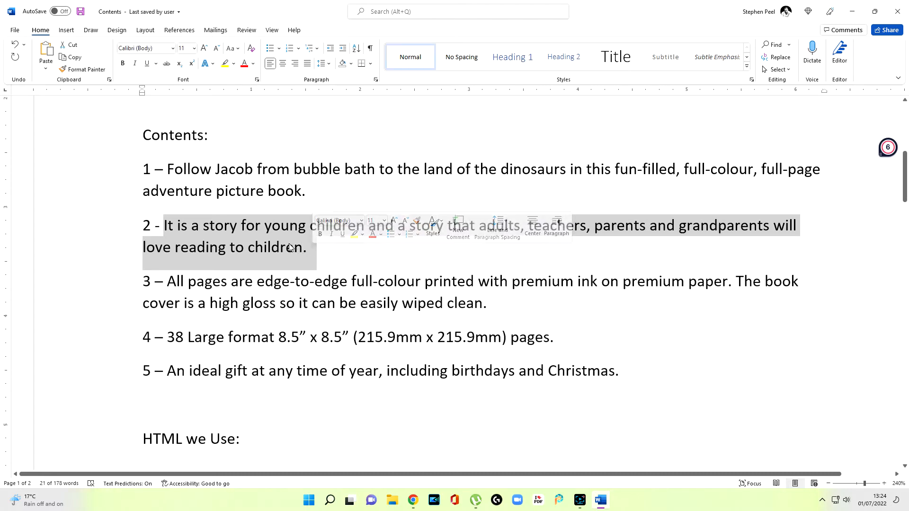
scroll(157, 316, "down", 5)
left_click(155, 305)
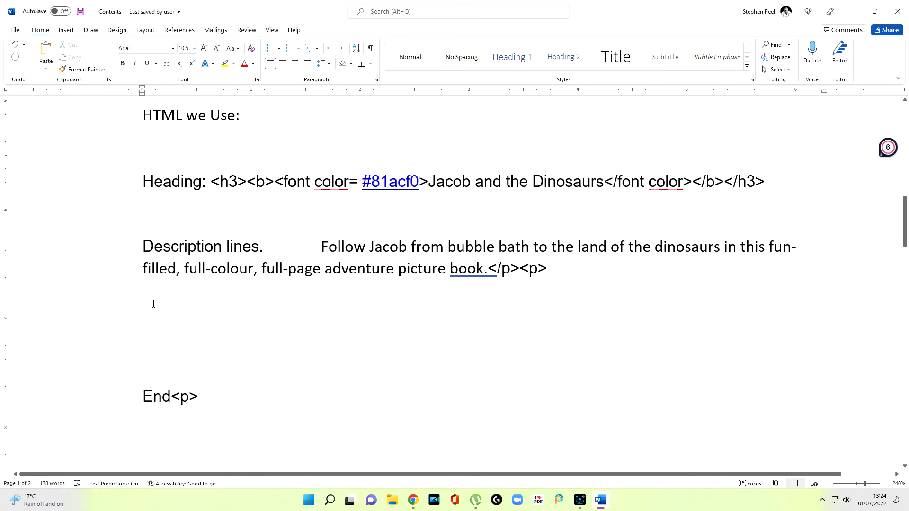
right_click(154, 304)
left_click(176, 352)
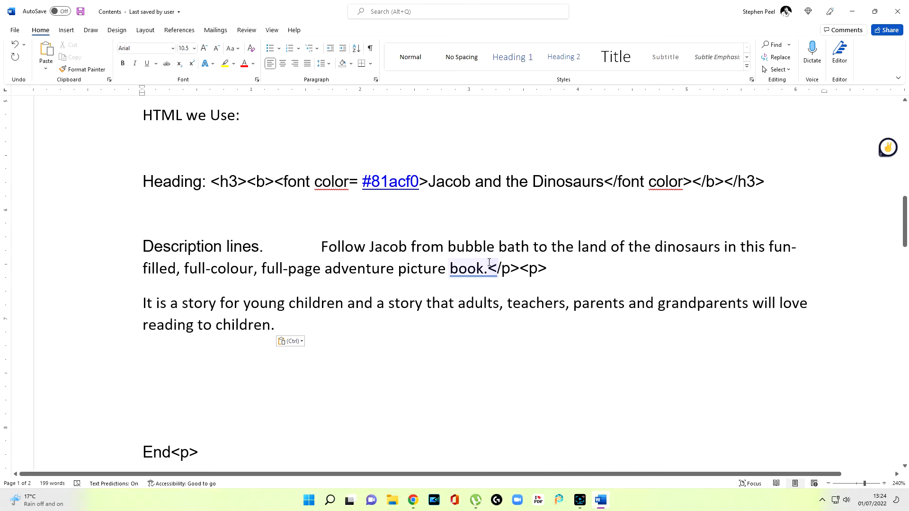
Step: Copy the </p><p> tags to the end of the second description sentence and start a new line below it
mouse_move(489, 266)
left_mouse_down()
mouse_move(547, 269)
mouse_move(487, 269)
left_mouse_up()
right_click(276, 325)
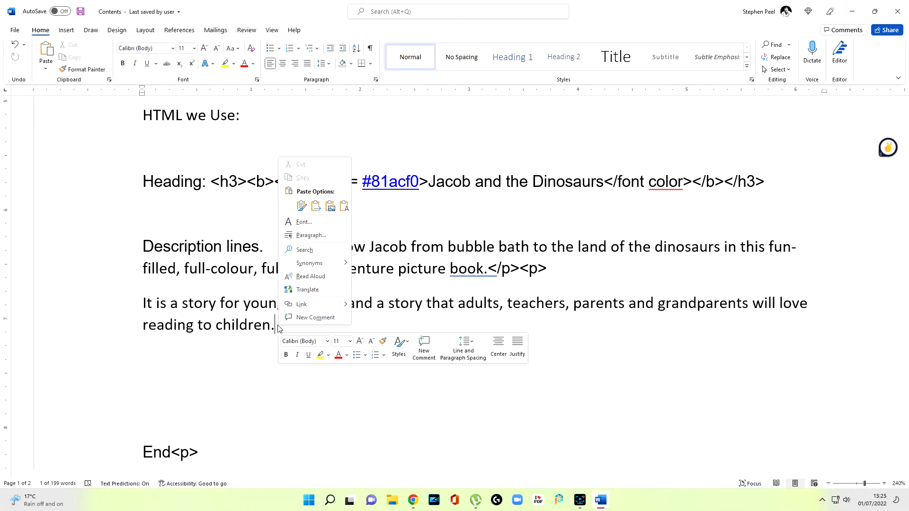
left_click(302, 207)
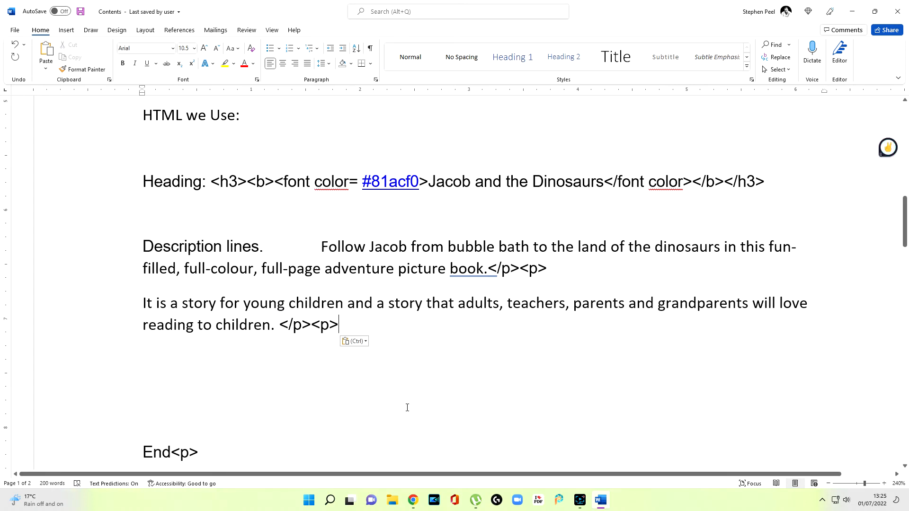
key("Return")
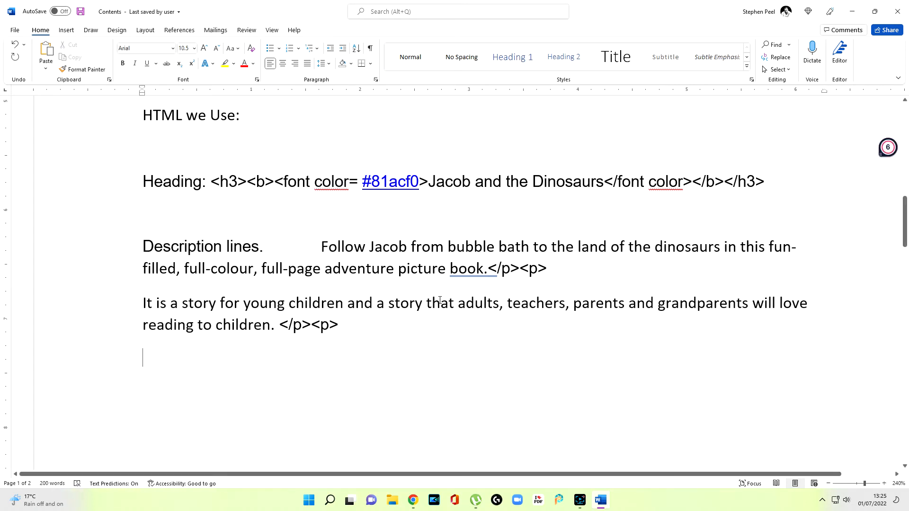
Step: Correct the third Contents sentence so that it reads "The book cover is high gloss", without the "a"
scroll(439, 301, "up", 8)
scroll(426, 246, "down", 3)
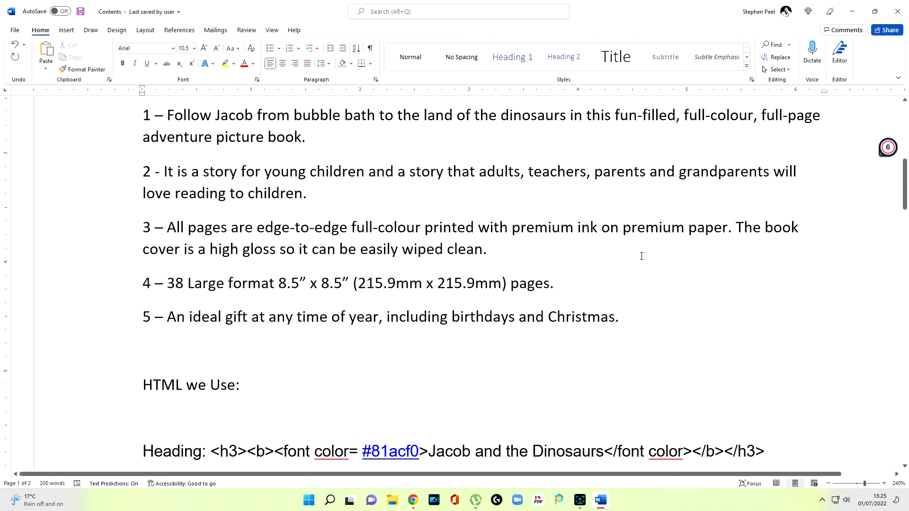
left_click(209, 251)
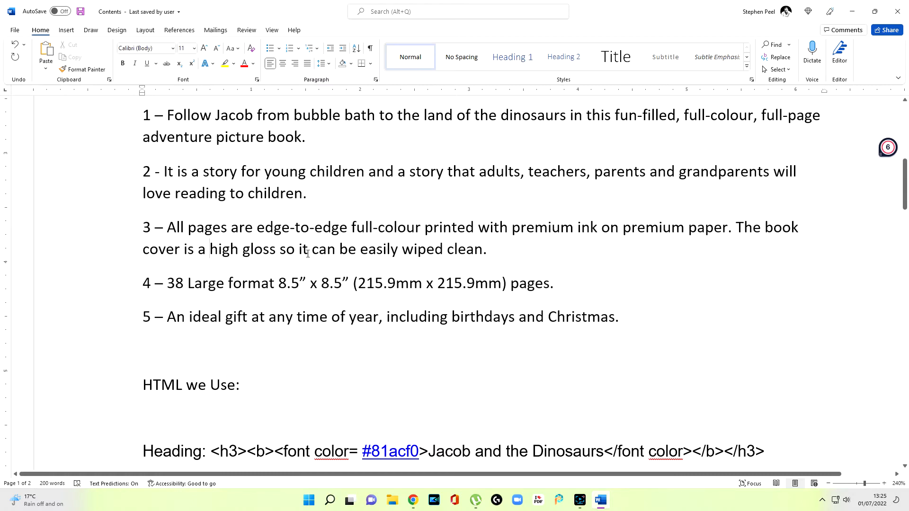
key("BackSpace")
key("BackSpace")
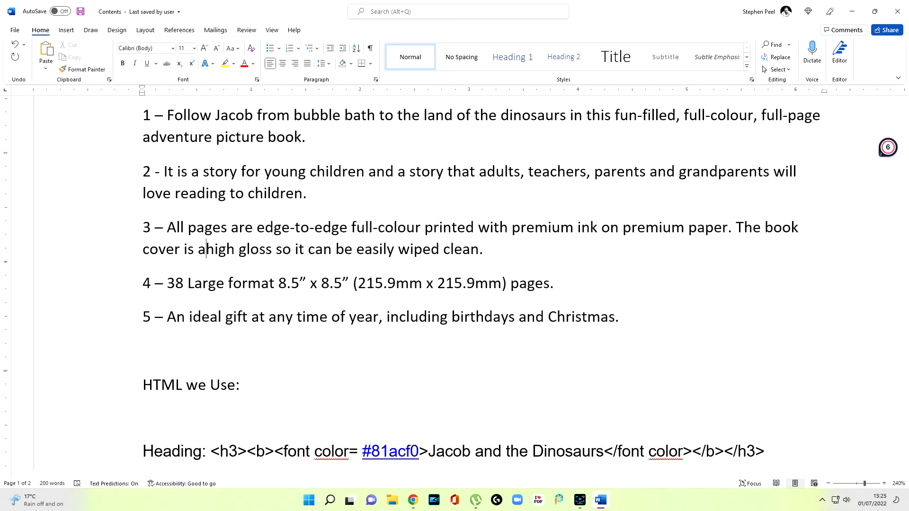
left_click(331, 266)
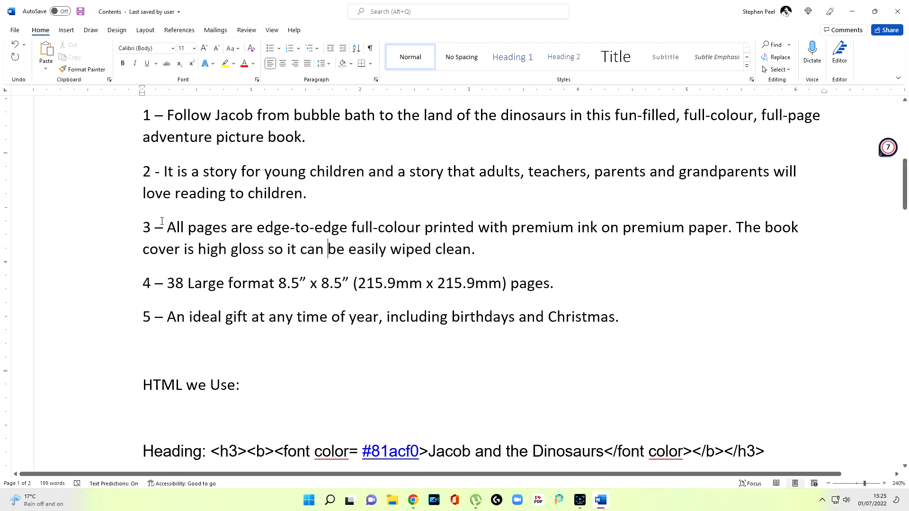
Step: Copy the corrected third Contents sentence, without its number, onto the empty line below the second description sentence
left_click_drag(169, 225, 474, 250)
scroll(394, 282, "down", 10)
left_click(166, 206)
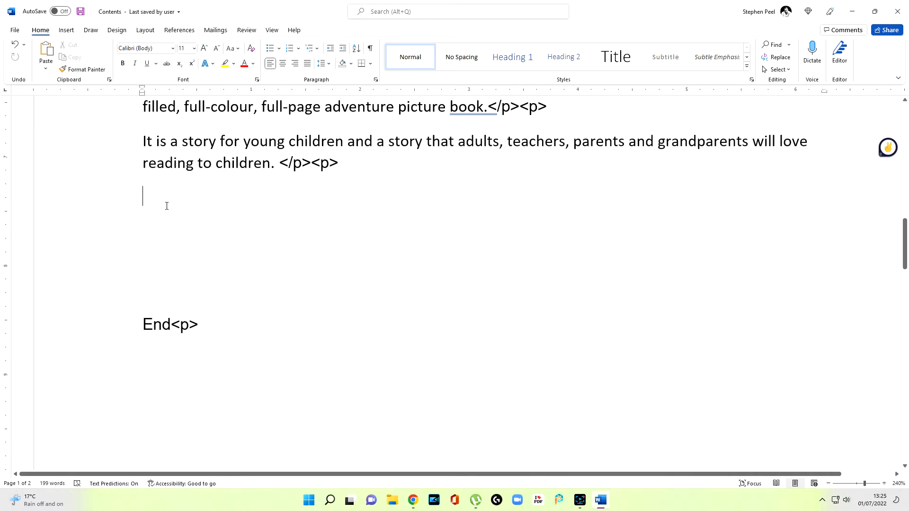
right_click(157, 199)
left_click(180, 248)
Step: Add a copy of the </p><p> tags after the third description sentence and start a new line
left_click_drag(339, 162, 284, 160)
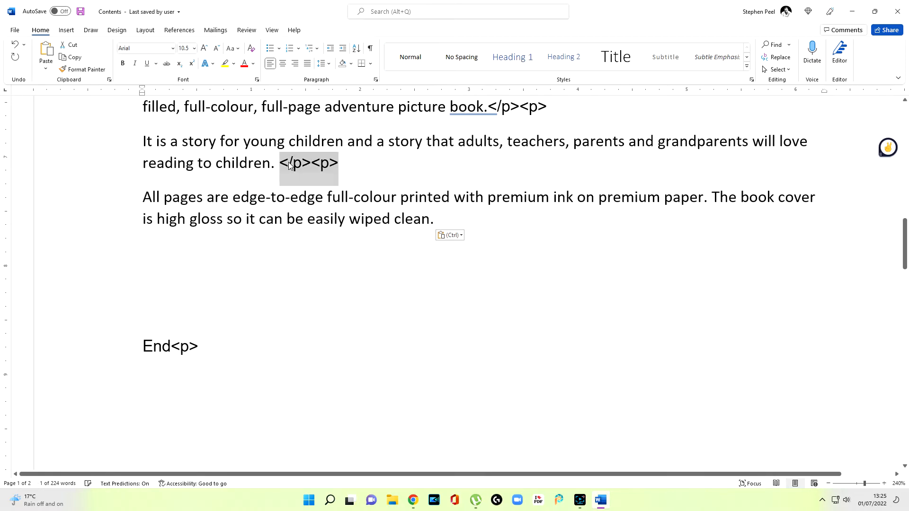
right_click(442, 221)
left_click(462, 270)
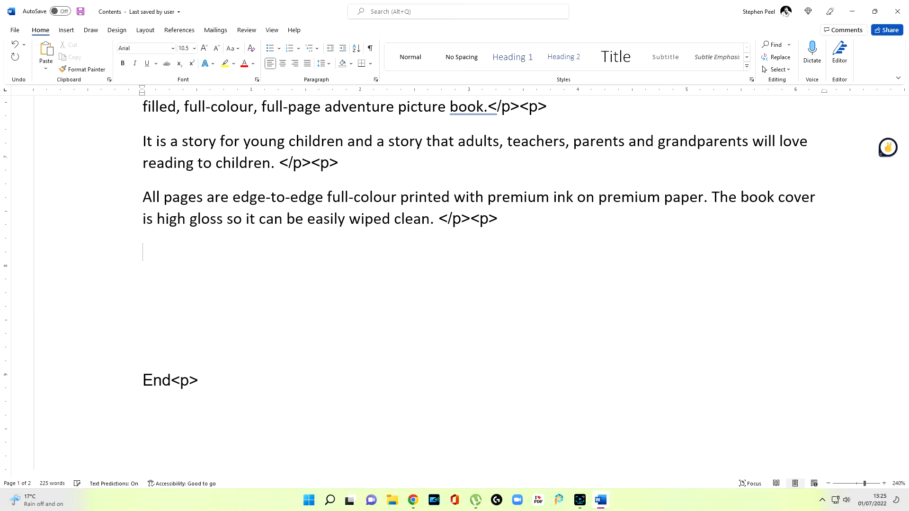
Step: Remove the space before the "x" in the fourth Contents sentence and copy the sentence, without its number, below the third description sentence
scroll(426, 205, "up", 8)
scroll(425, 206, "down", 2)
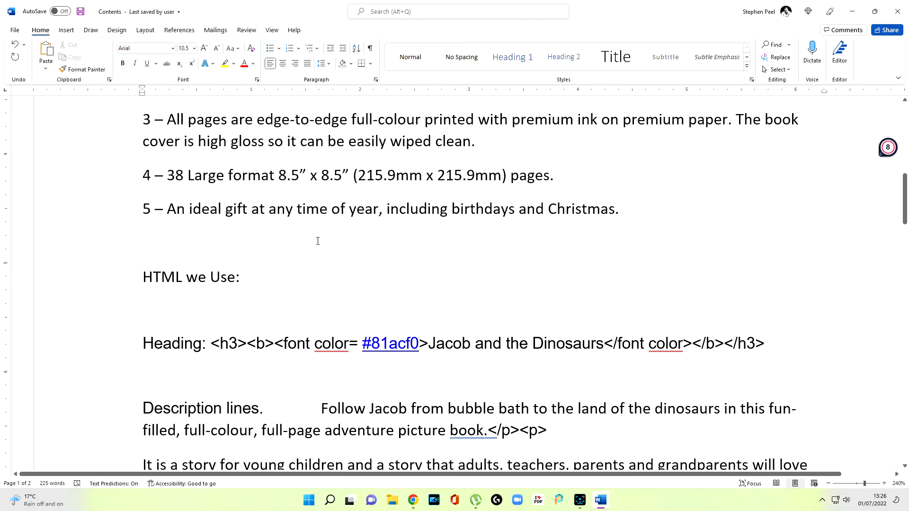
left_click(309, 176)
key("BackSpace")
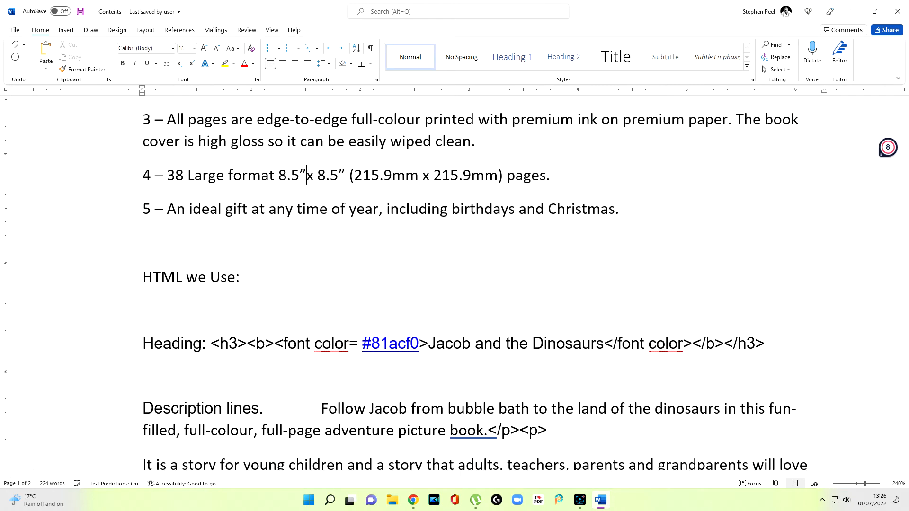
left_click(361, 228)
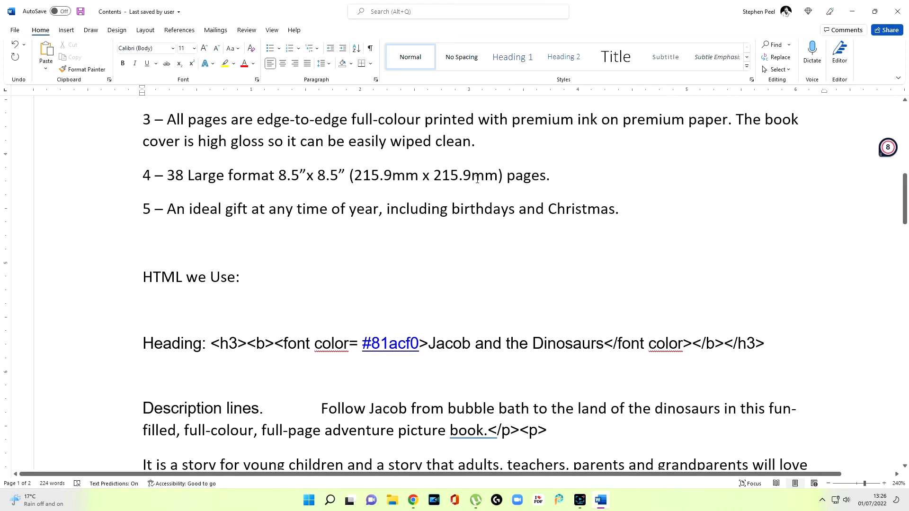
left_click_drag(170, 181, 539, 178)
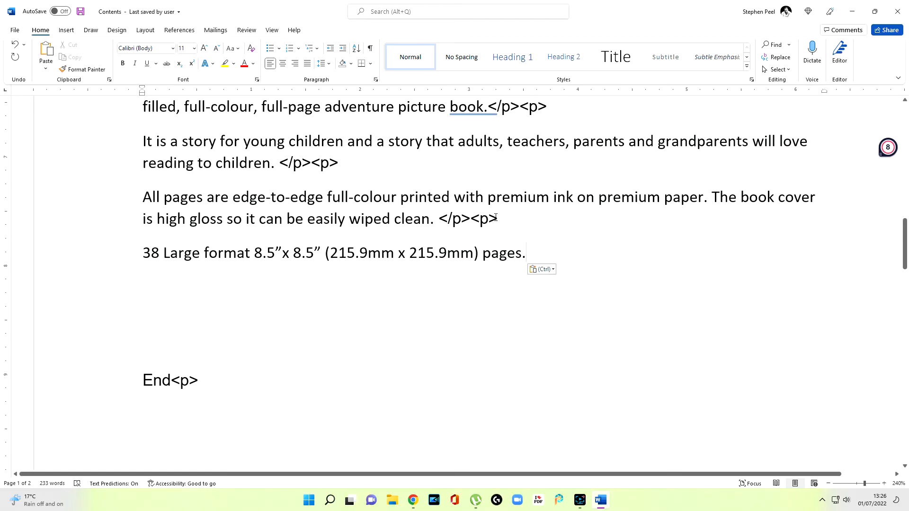
Step: Copy the </p><p> tags from the third description sentence to the end of the "38 Large format" sentence
left_click(495, 217)
left_click_drag(498, 217, 439, 218)
key("ctrl+c")
right_click(454, 220)
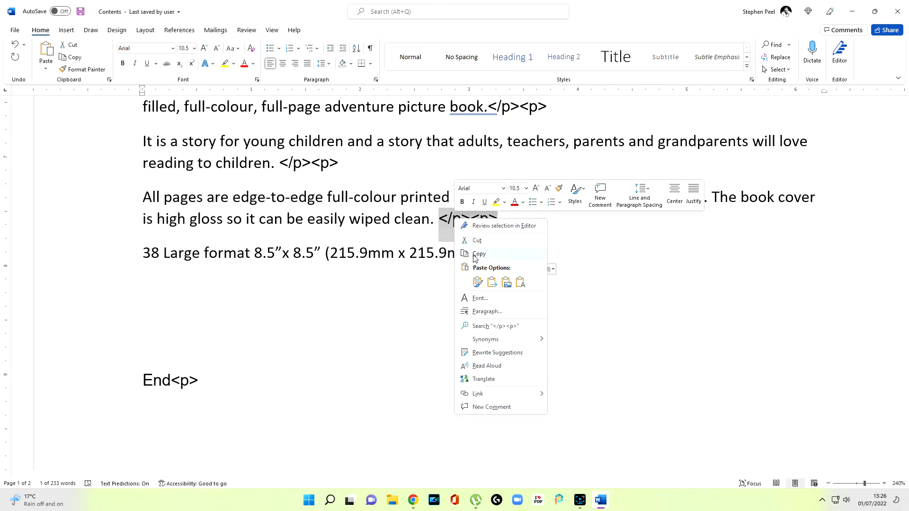
left_click(475, 257)
right_click(526, 252)
left_click(555, 300)
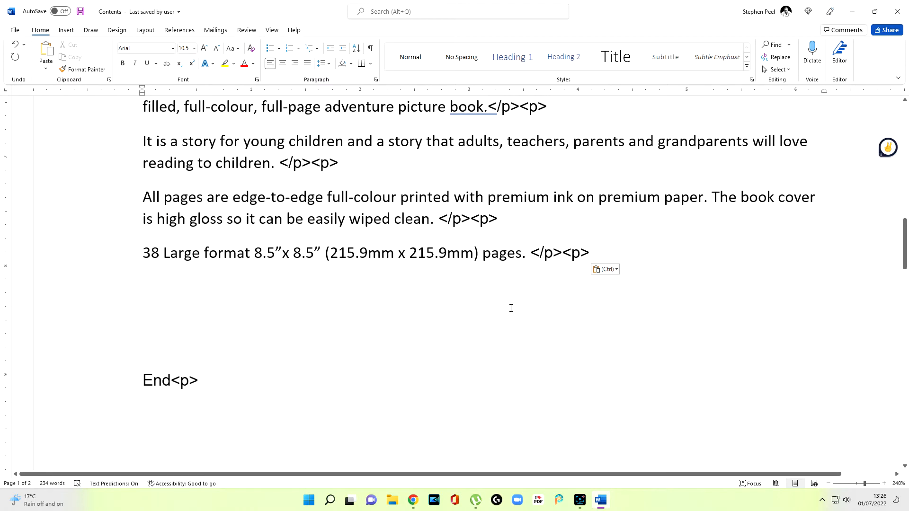
Step: Remove the space before the </p><p> tags in the fourth, third and second description sentences
key("Left")
key("Left")
key("BackSpace")
key("Up")
key("Left")
key("Left")
key("Left")
key("Left")
key("Left")
key("Left")
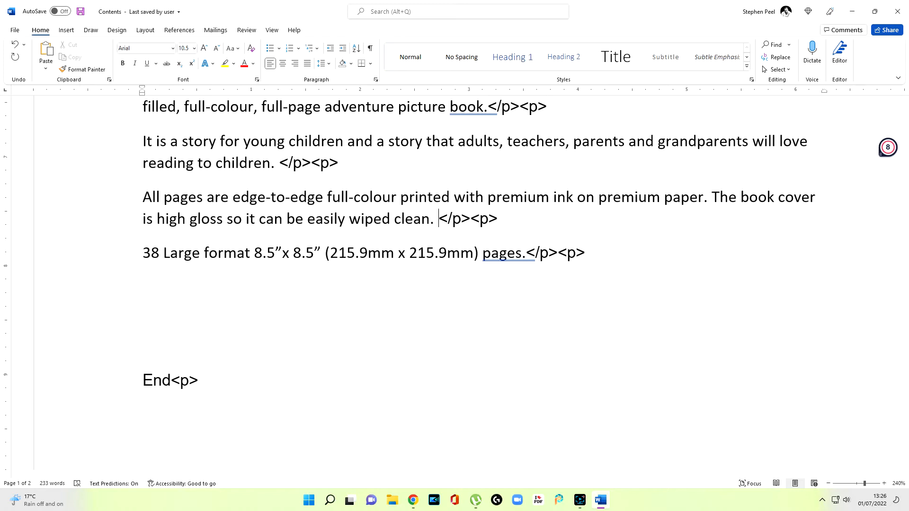
key("BackSpace")
key("Up")
key("Up")
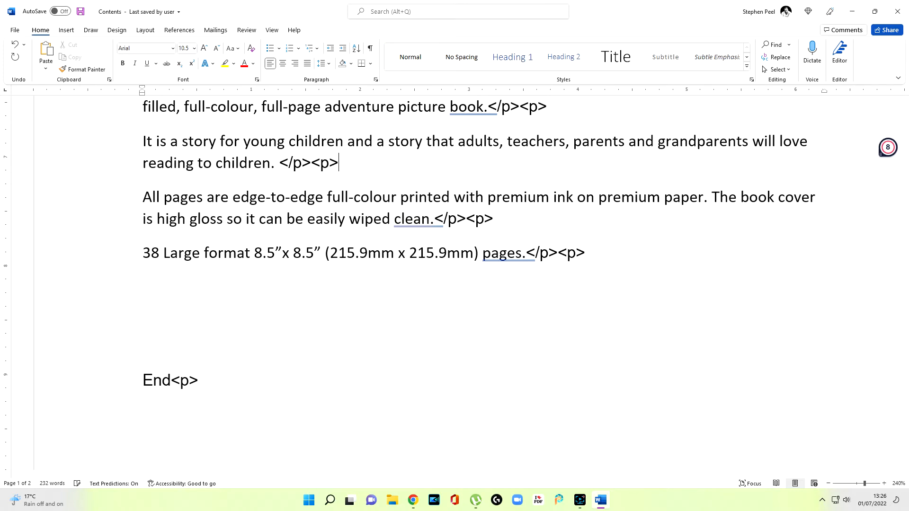
key("Left")
key("Left")
key("Left")
key("Left")
key("Left")
key("Left")
key("BackSpace")
Step: Start a new line below the fourth description sentence and copy the fifth Contents sentence, without its number, onto it
left_click(600, 251)
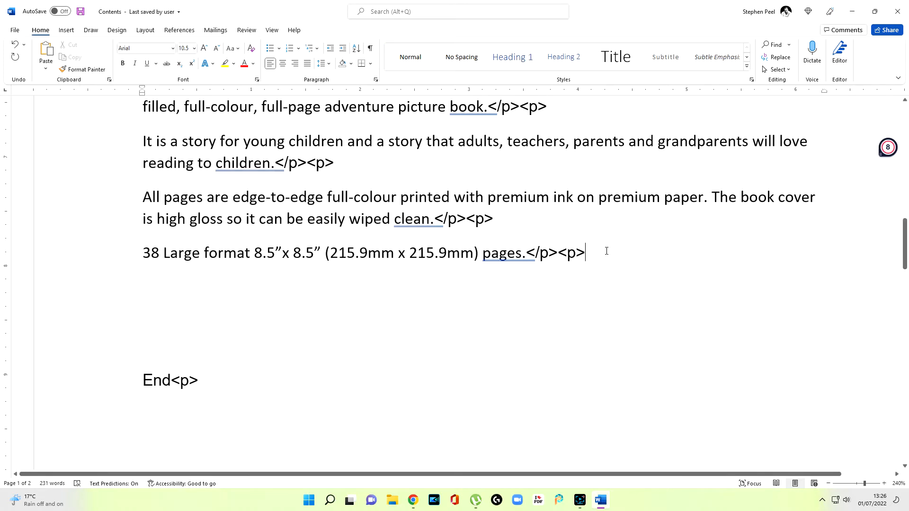
key("Return")
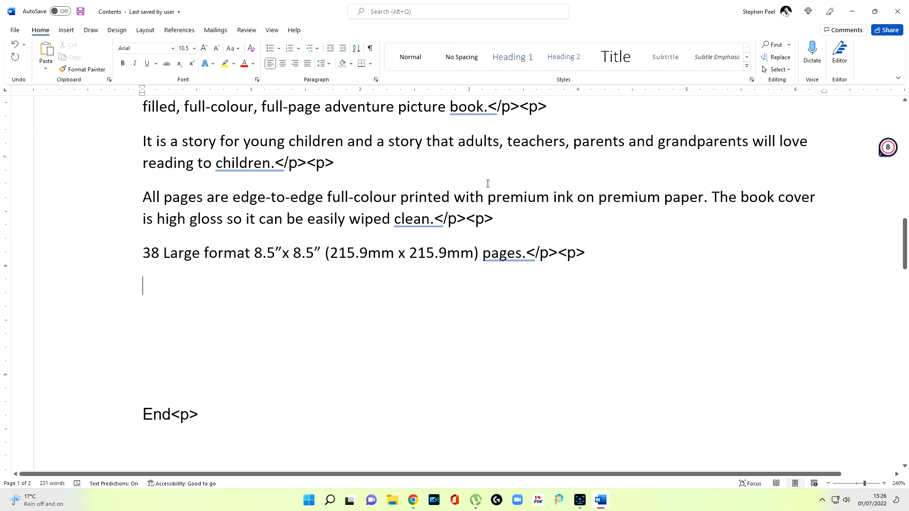
scroll(183, 203, "up", 6)
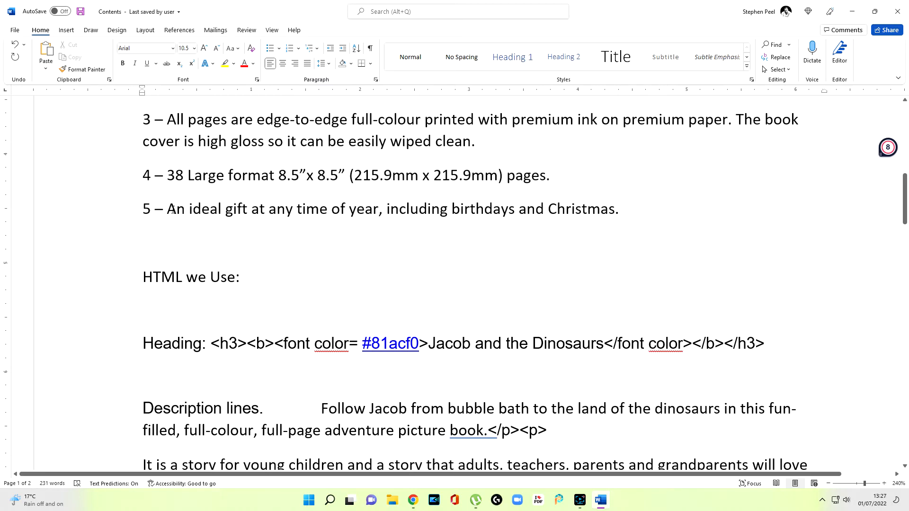
left_click_drag(172, 209, 166, 209)
left_click(515, 209)
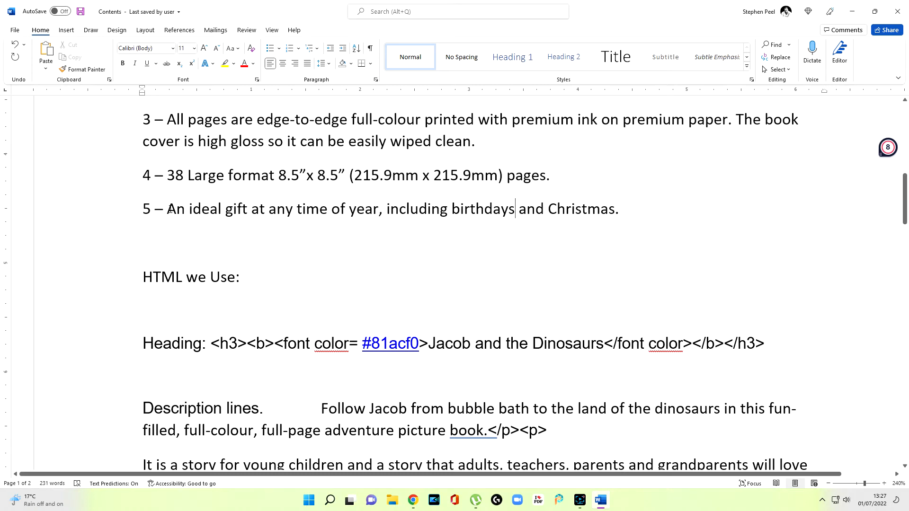
left_click_drag(169, 209, 584, 212)
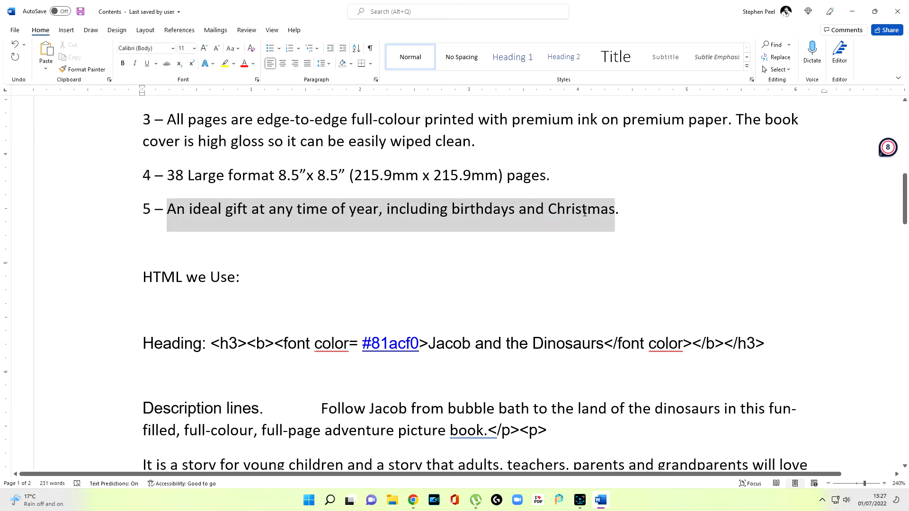
right_click(616, 213)
left_click(627, 241)
right_click(153, 236)
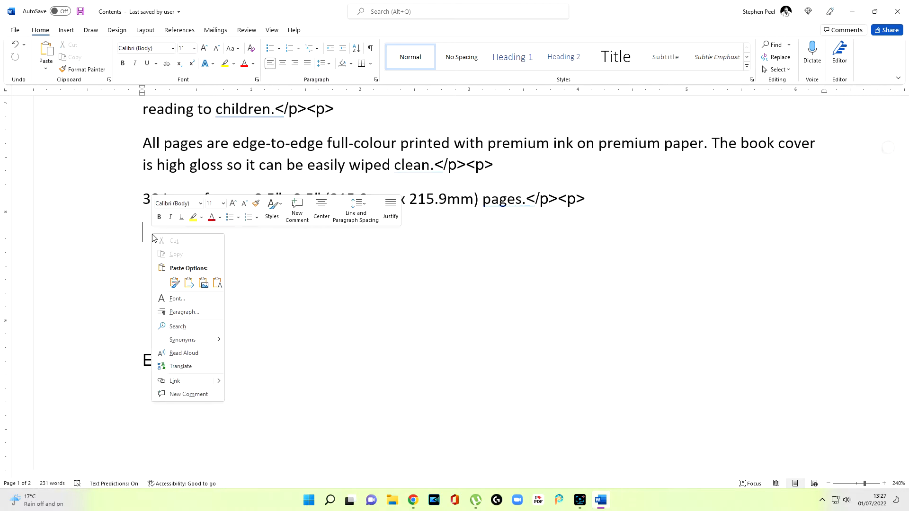
left_click(175, 283)
Step: Copy the <p> tag from the "End" line to the end of the fifth description sentence
left_click_drag(171, 363, 198, 363)
right_click(188, 365)
left_click(213, 201)
right_click(603, 234)
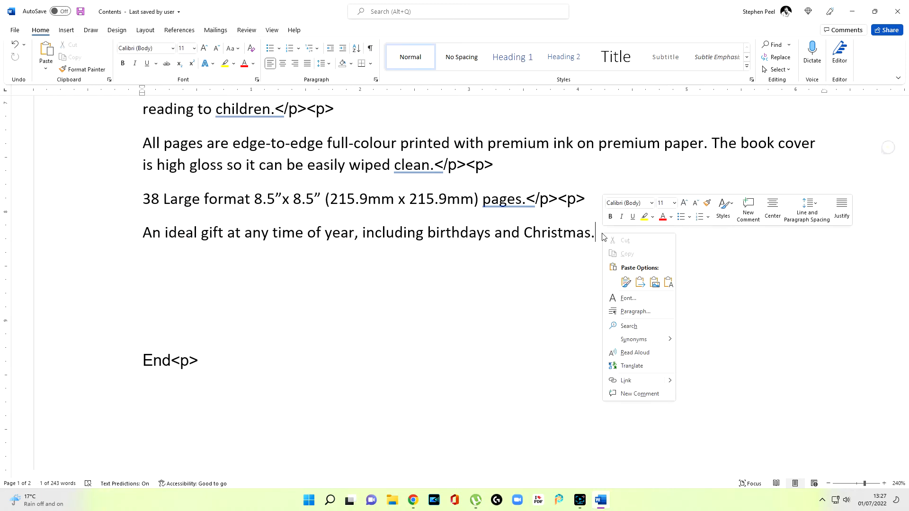
left_click(624, 281)
Step: Delete the "Heading:" label in front of the <h3> heading code
scroll(586, 296, "up", 4)
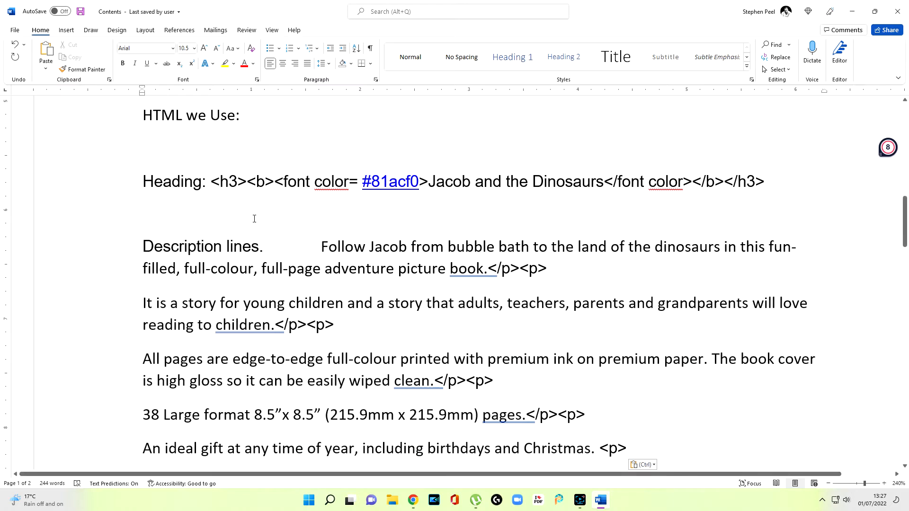
key("BackSpace")
key("BackSpace")
key("BackSpace")
key("BackSpace")
key("BackSpace")
key("BackSpace")
key("BackSpace")
key("BackSpace")
key("BackSpace")
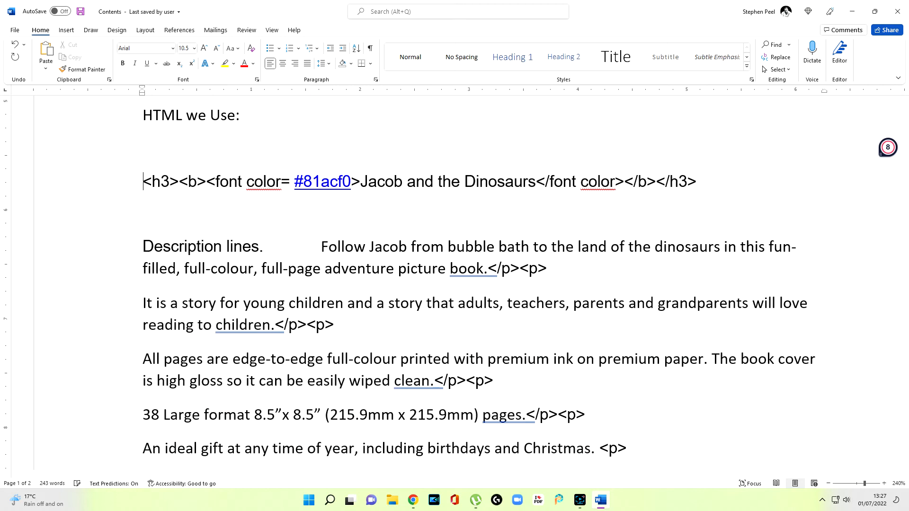
Step: Delete the "Description lines." label and the gap before it so that the first sentence directly follows </h3>
left_click(322, 250)
key("BackSpace")
key("BackSpace")
key("BackSpace")
key("BackSpace")
key("BackSpace")
key("BackSpace")
key("BackSpace")
key("BackSpace")
key("BackSpace")
key("BackSpace")
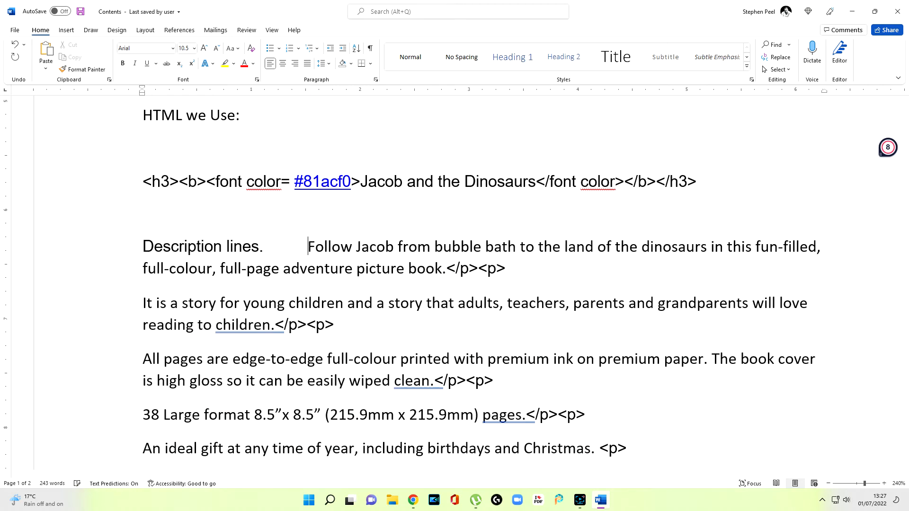
key("BackSpace")
key("BackSpace")
key("BackSpace")
key("BackSpace")
key("BackSpace")
key("BackSpace")
key("BackSpace")
key("BackSpace")
key("BackSpace")
key("BackSpace")
key("BackSpace")
key("BackSpace")
key("BackSpace")
key("BackSpace")
key("BackSpace")
key("BackSpace")
key("BackSpace")
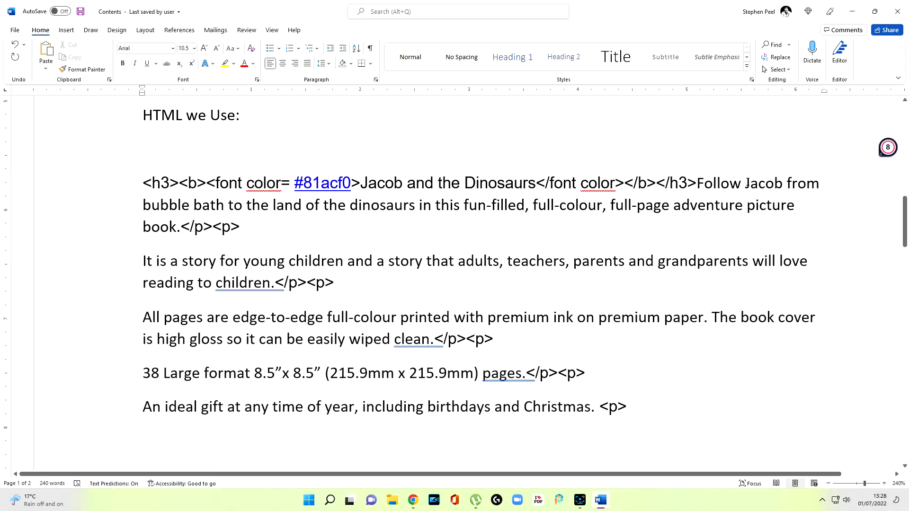
Step: Join the remaining description sentences into one continuous paragraph and remove the space before the final <p> tag
key("Down")
key("Down")
key("Delete")
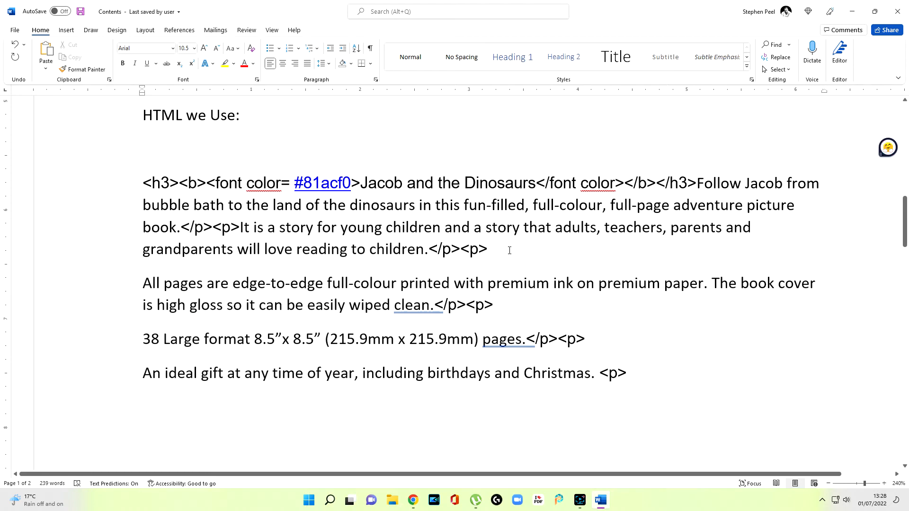
key("Delete")
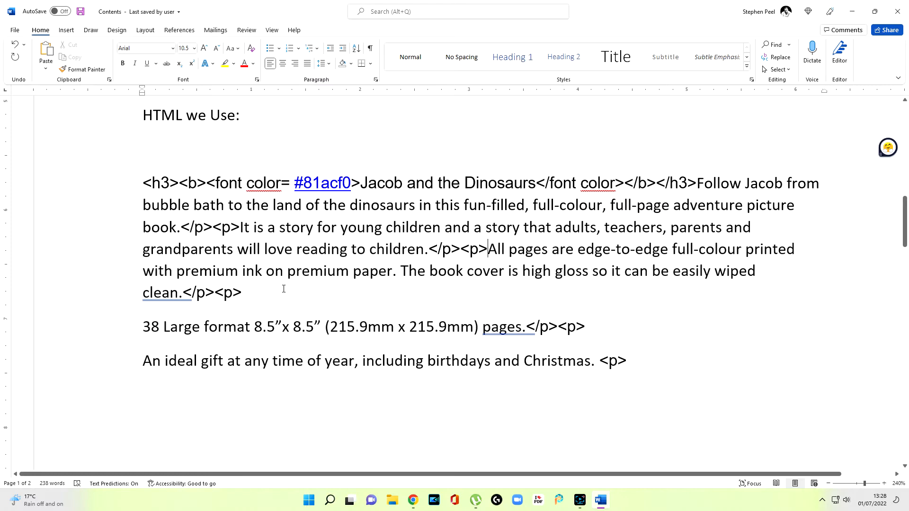
key("Delete")
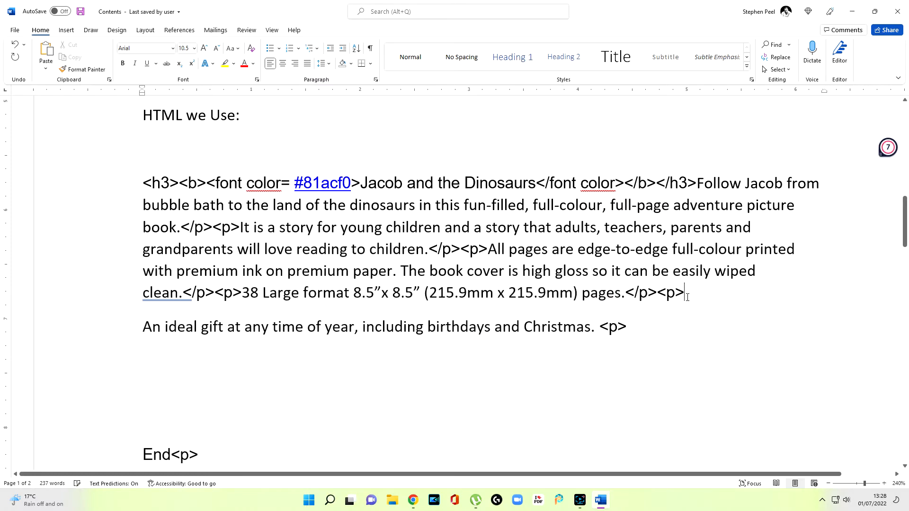
key("Delete")
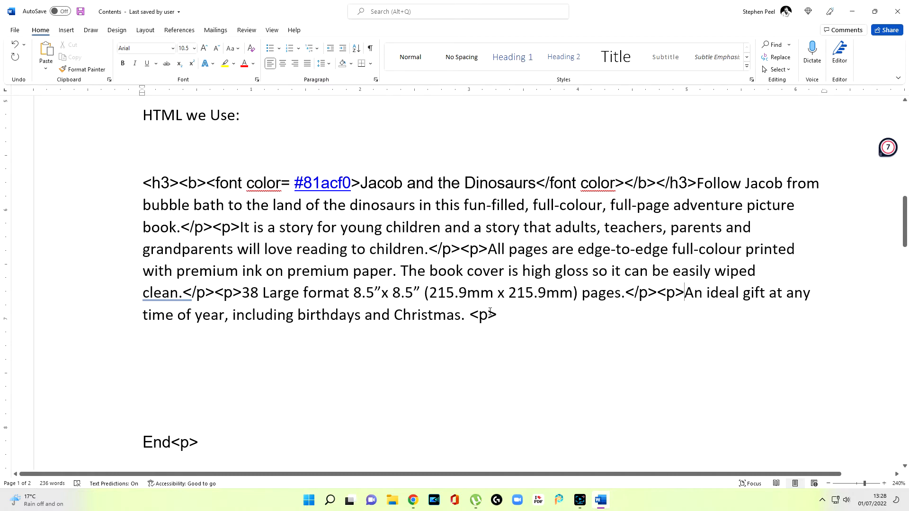
key("BackSpace")
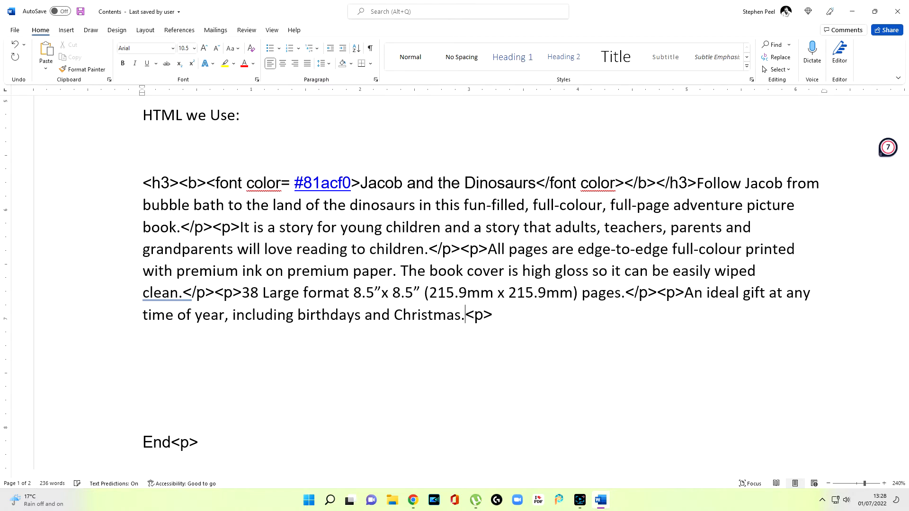
left_click(480, 328)
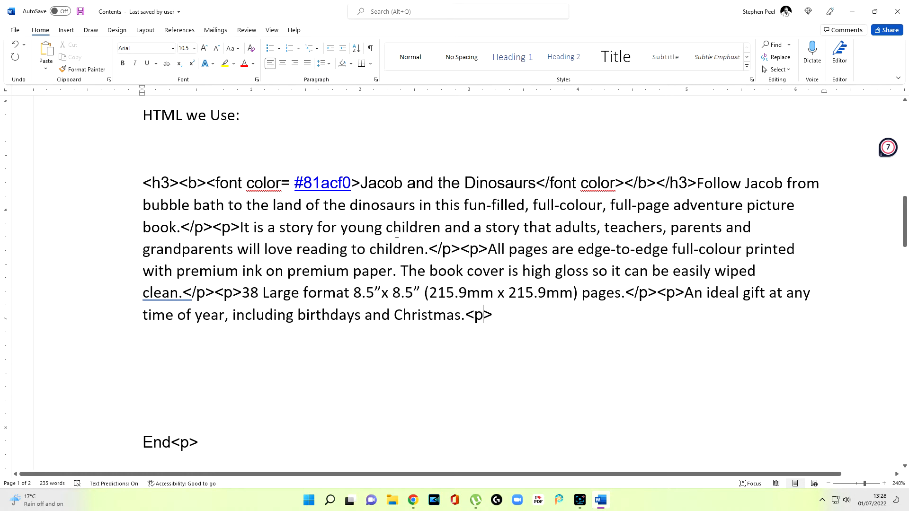
Step: Copy the whole HTML paragraph from the <h3> tag to the final <p> and paste it into Code Beautify's HTML Viewer in the browser
left_click_drag(146, 183, 520, 314)
right_click(427, 259)
left_click(448, 291)
left_click(847, 16)
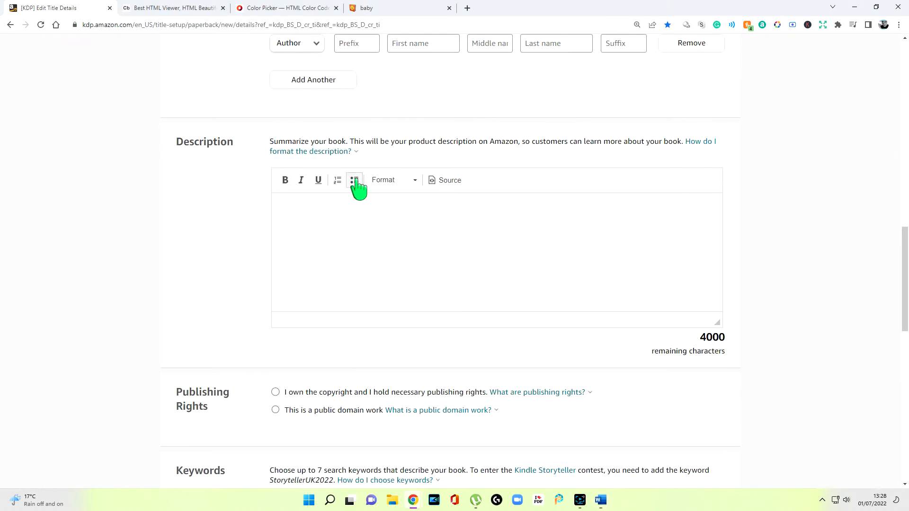
key("ctrl+Tab")
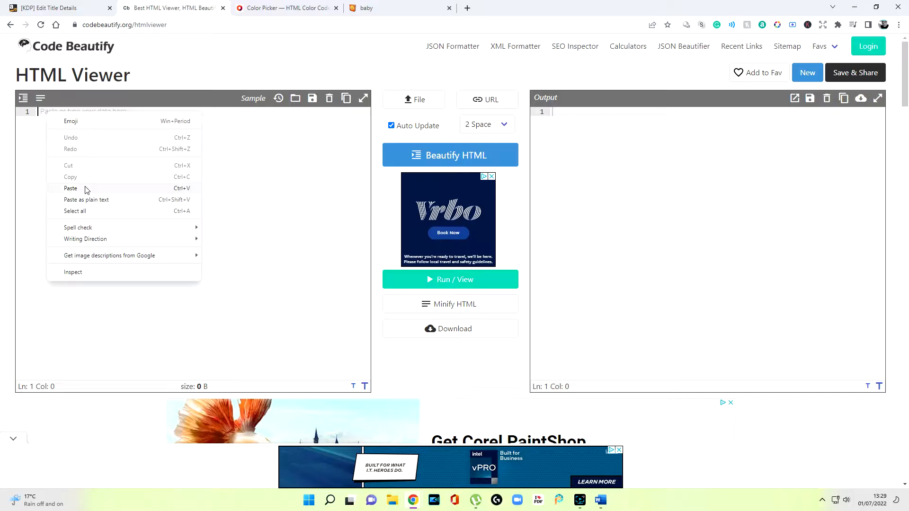
left_click(70, 189)
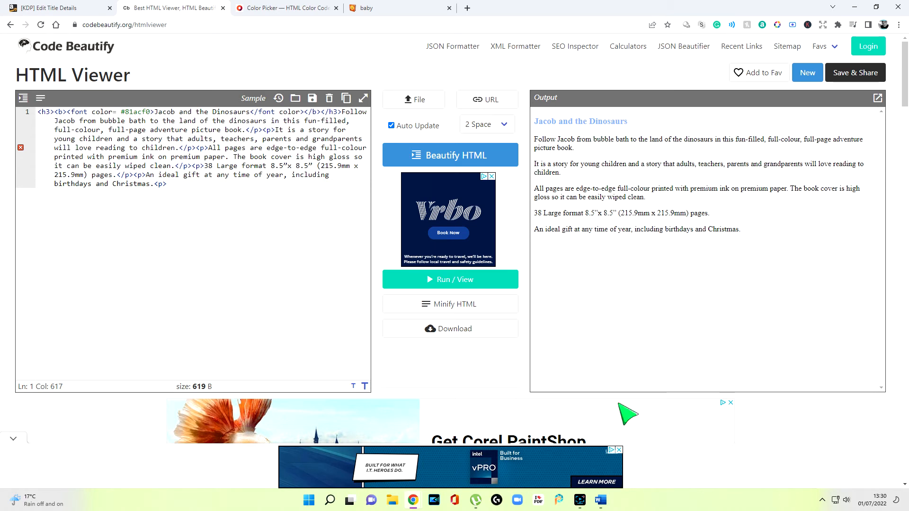
Step: Switch back to Word and undo the joining edits until the heading and each description sentence are on separate lines
left_click(601, 503)
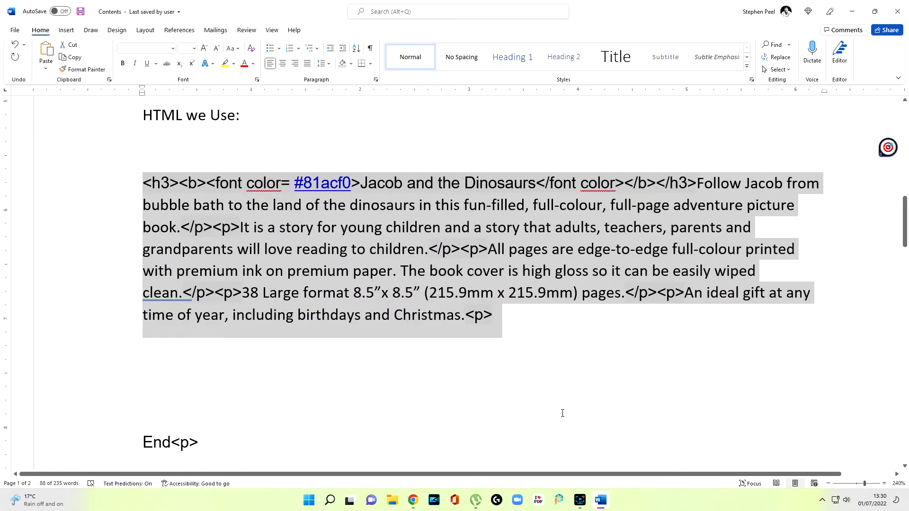
left_click(575, 357)
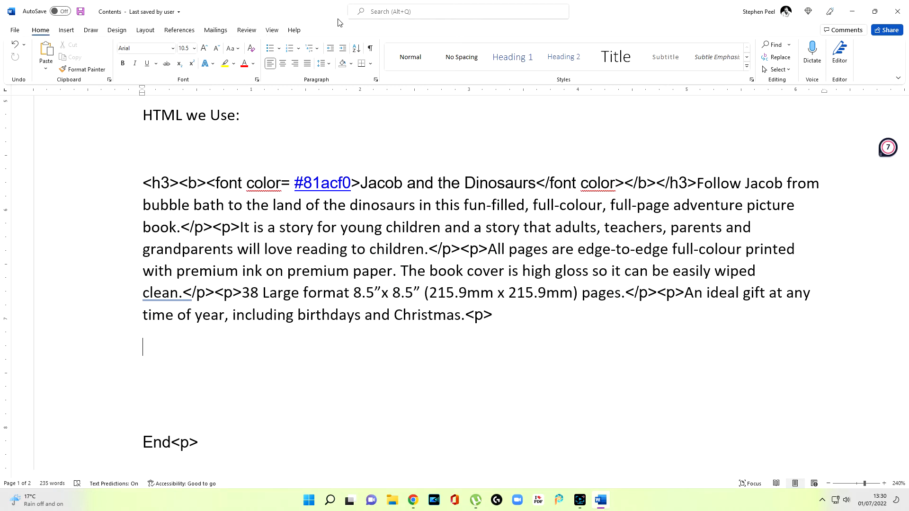
left_click(16, 45)
left_click(16, 45)
left_click(16, 45)
left_click(15, 45)
left_click(15, 45)
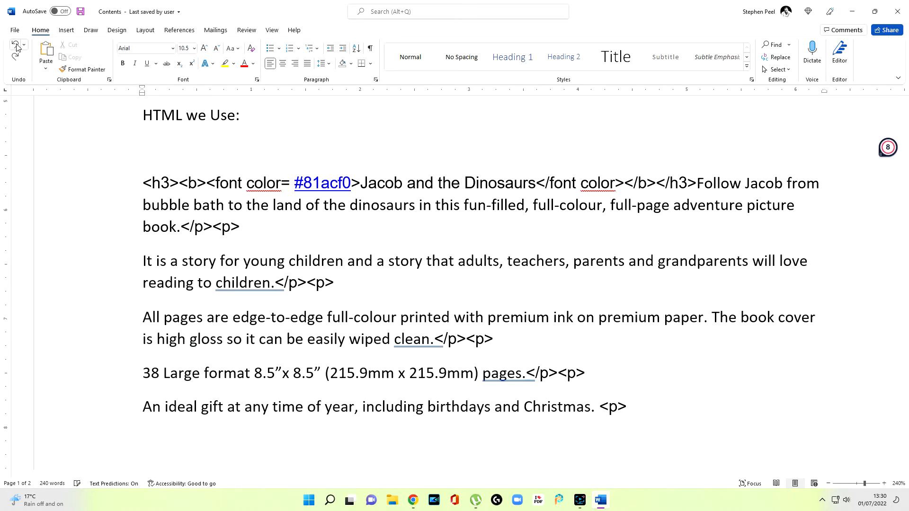
left_click(15, 45)
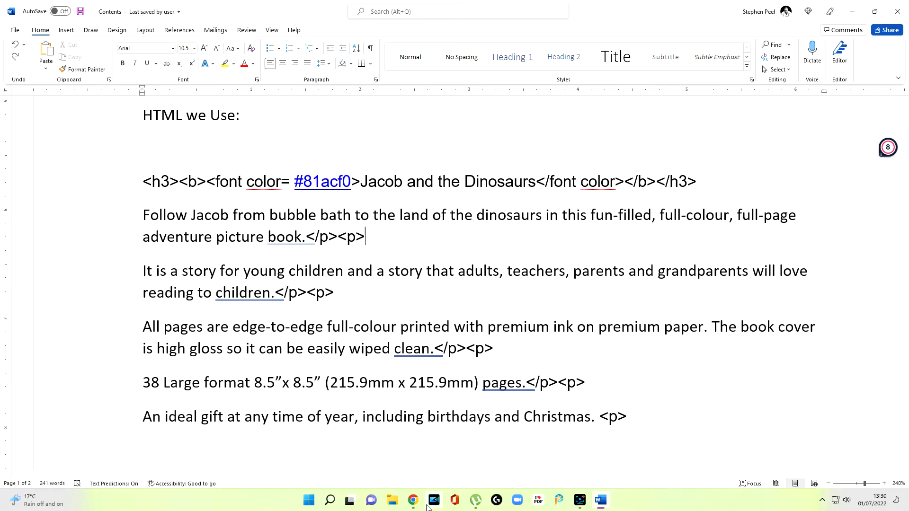
Step: Review the HTML code and its rendered output in Code Beautify in the browser, and return to the Word document
left_click(413, 500)
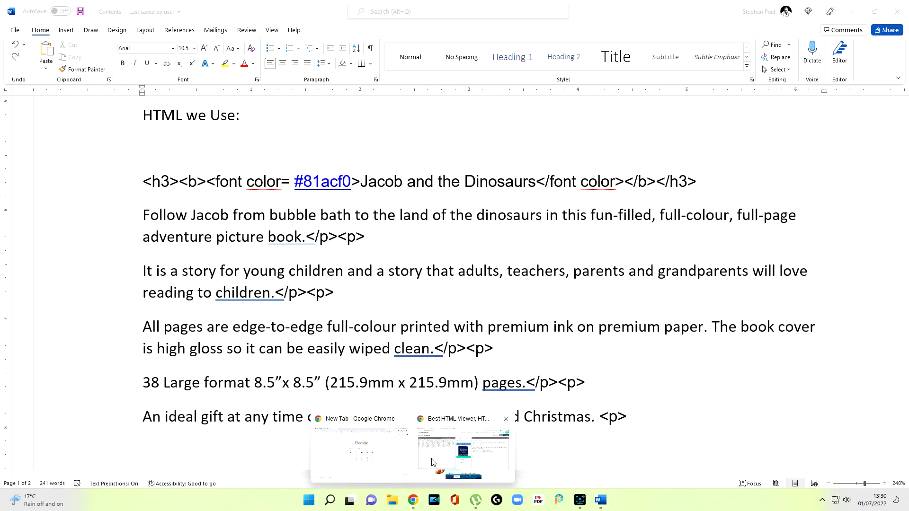
left_click(431, 463)
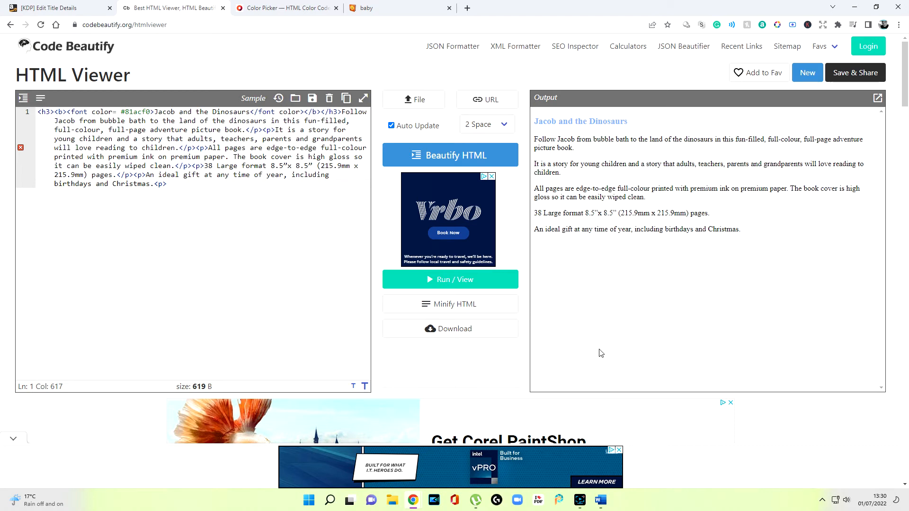
left_click(600, 500)
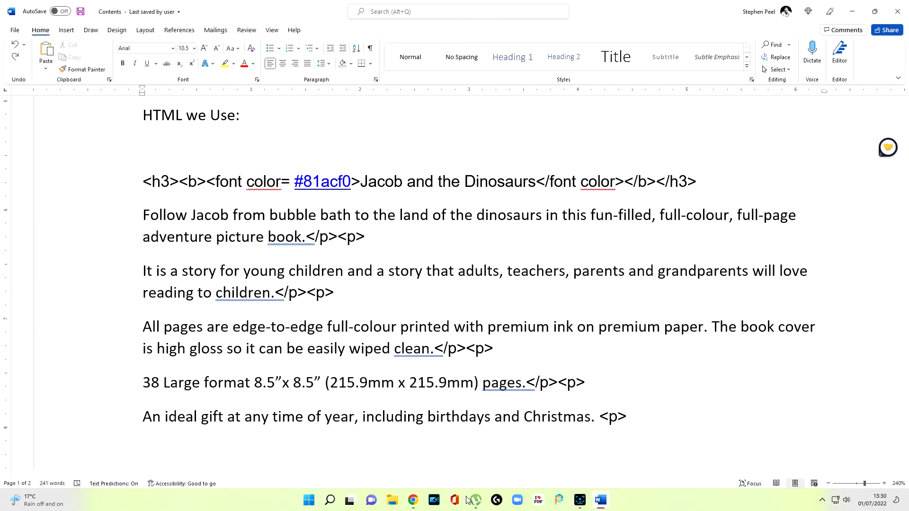
Step: Switch to the HTML color picker in the browser, compare with the Cover.png image, and pick the dark teal #317A7A
mouse_move(413, 503)
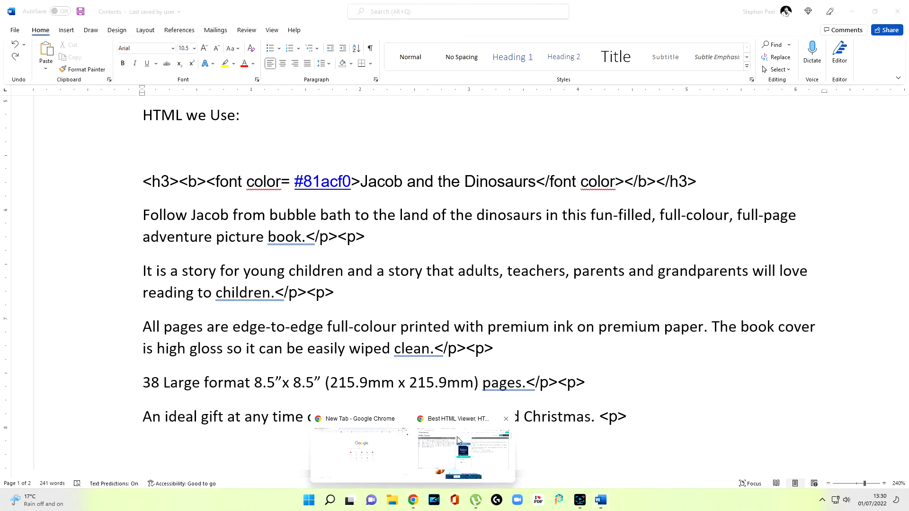
left_click(457, 450)
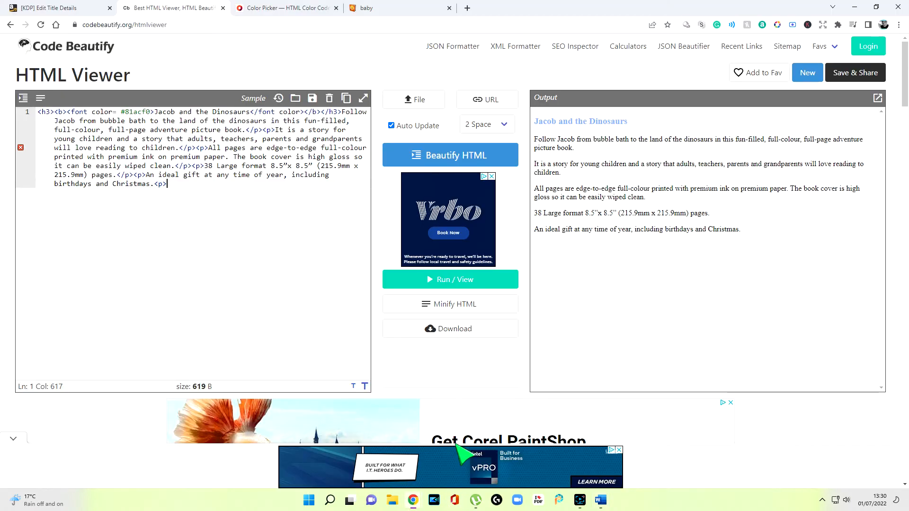
left_click(294, 11)
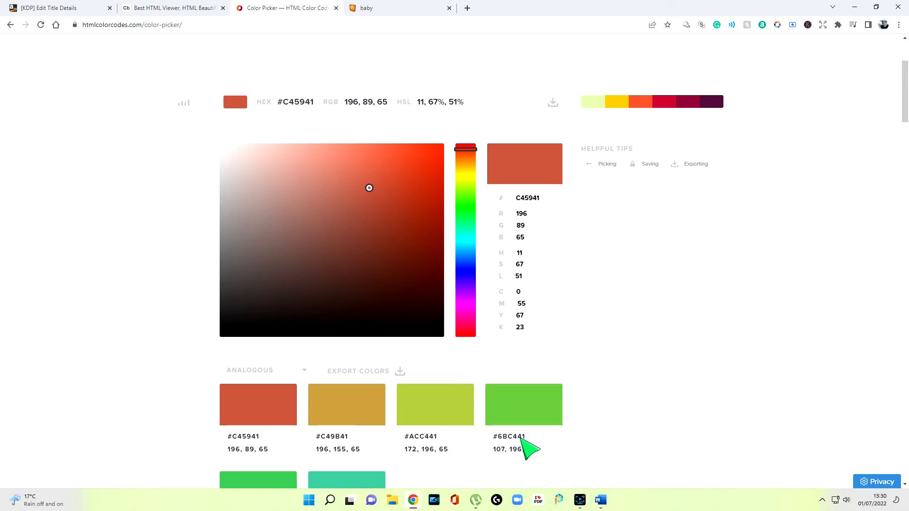
mouse_move(369, 188)
left_mouse_down()
mouse_move(415, 185)
mouse_move(416, 234)
mouse_move(377, 244)
mouse_move(402, 237)
mouse_move(348, 172)
mouse_move(290, 232)
mouse_move(399, 185)
left_mouse_up()
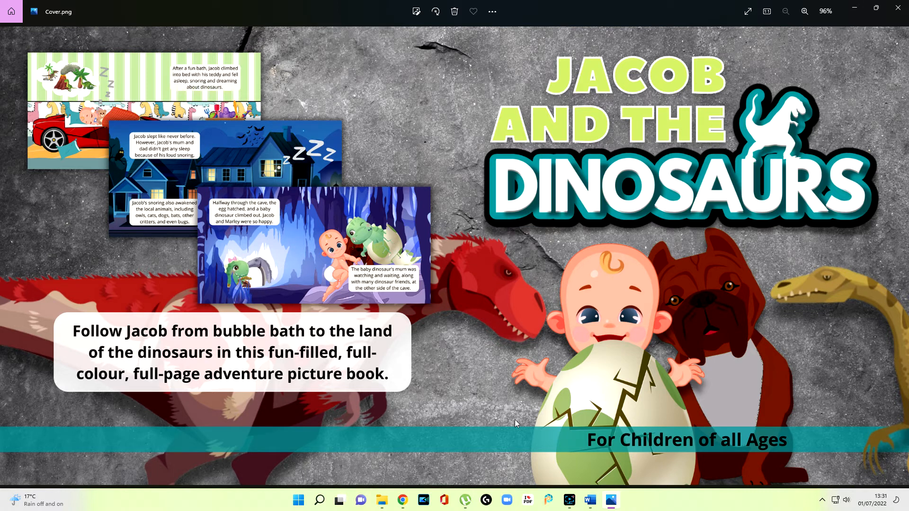
left_click(856, 8)
left_click(855, 8)
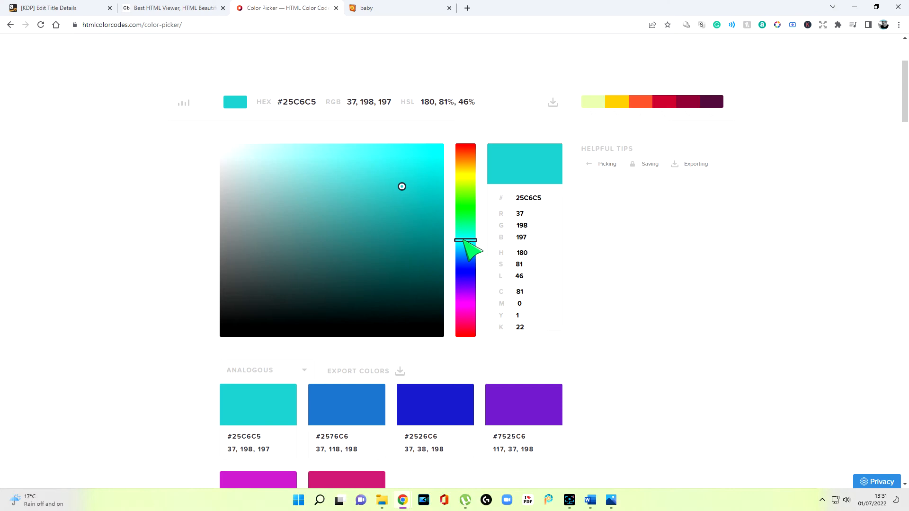
left_click(388, 245)
mouse_move(389, 245)
left_mouse_down()
mouse_move(406, 238)
mouse_move(363, 248)
mouse_move(373, 246)
mouse_move(355, 246)
mouse_move(369, 234)
mouse_move(341, 242)
mouse_move(379, 253)
mouse_move(353, 247)
left_mouse_up()
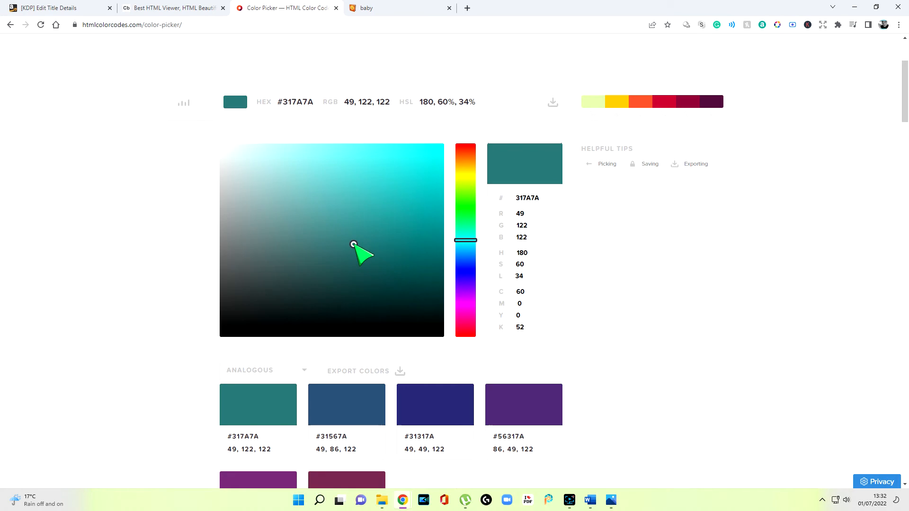
Step: Copy the hex code #317A7A and paste it over the #81acf0 font color in the Word document's <h3> line
scroll(381, 305, "down", 2)
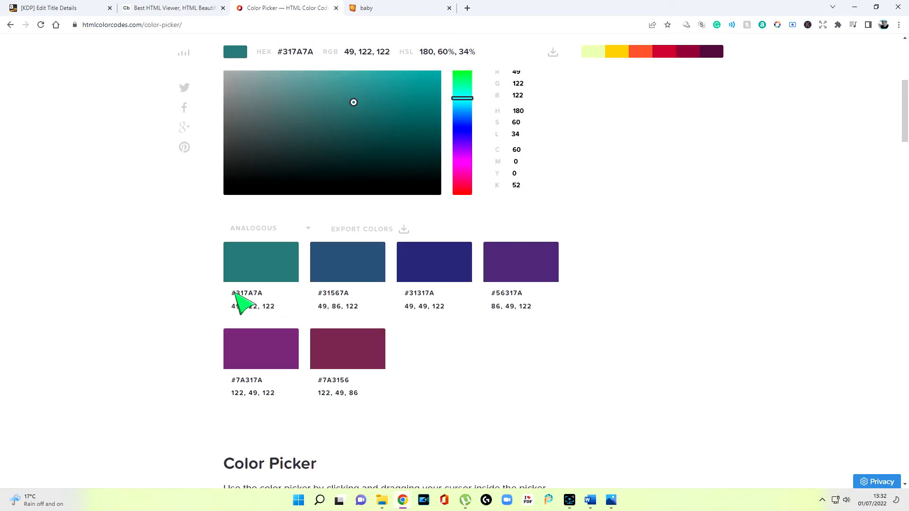
left_click_drag(232, 293, 261, 294)
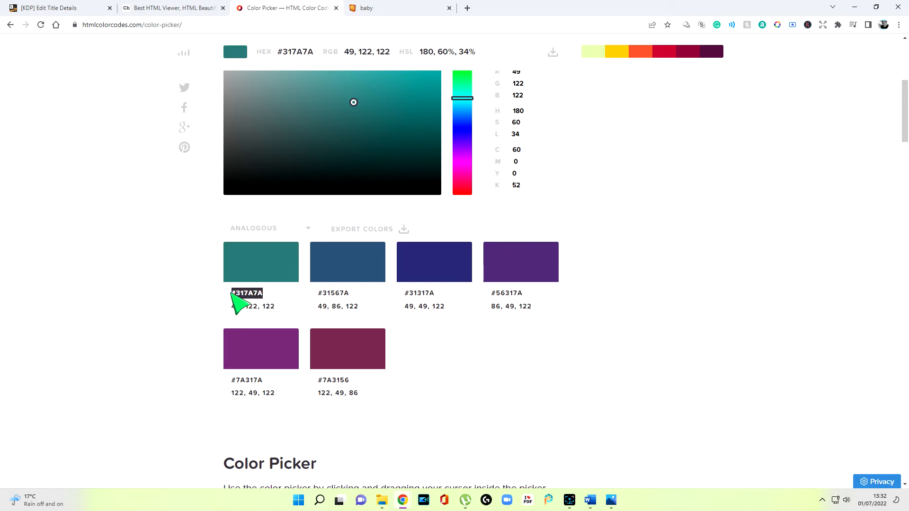
right_click(256, 296)
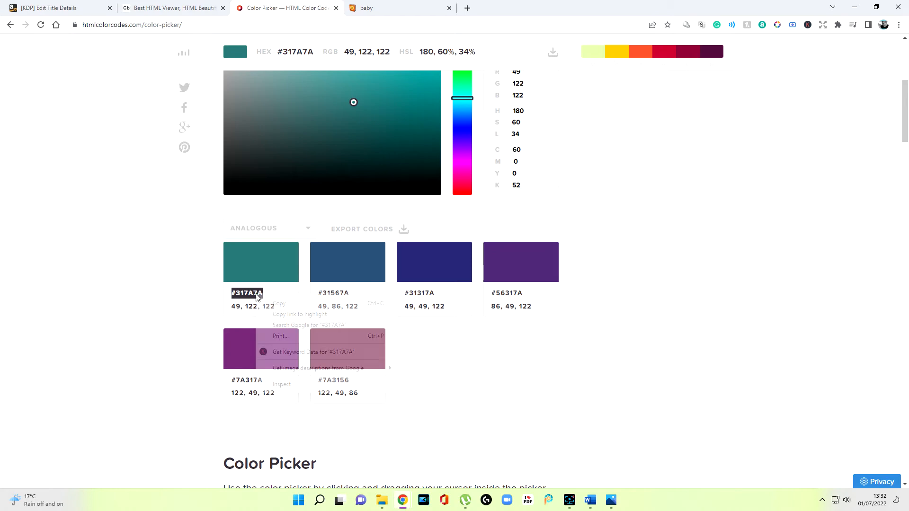
left_click(289, 305)
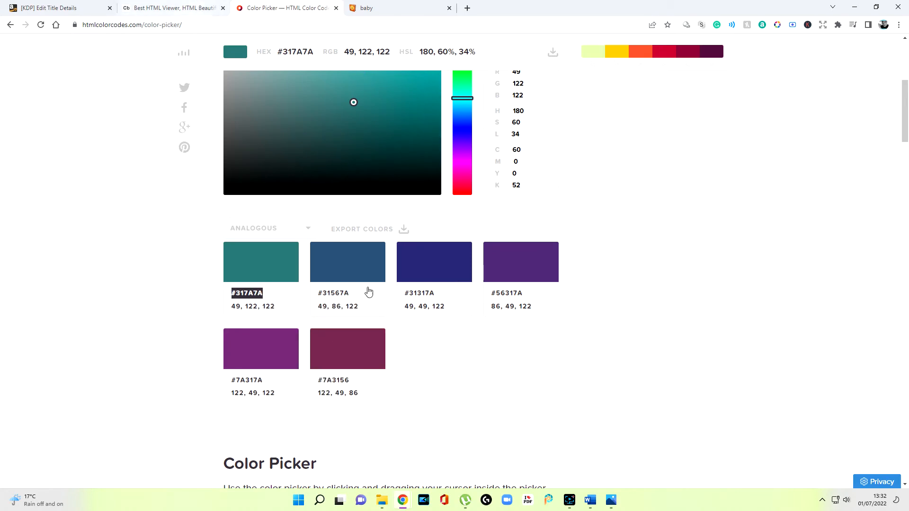
key("alt+Tab")
left_click_drag(294, 181, 349, 184)
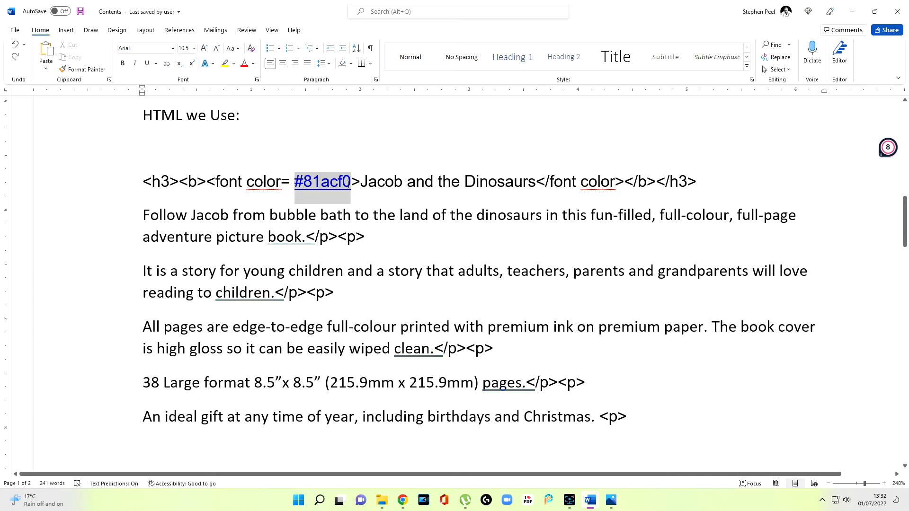
right_click(339, 188)
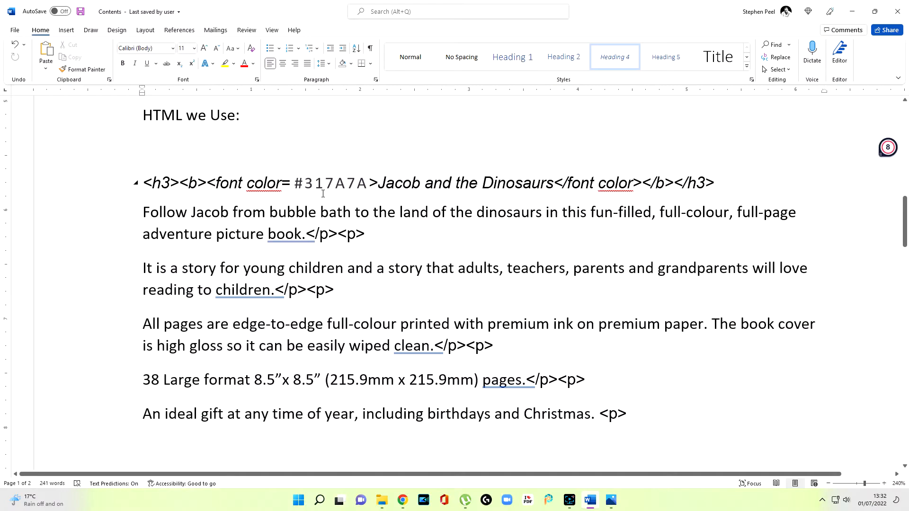
left_click_drag(300, 183, 372, 200)
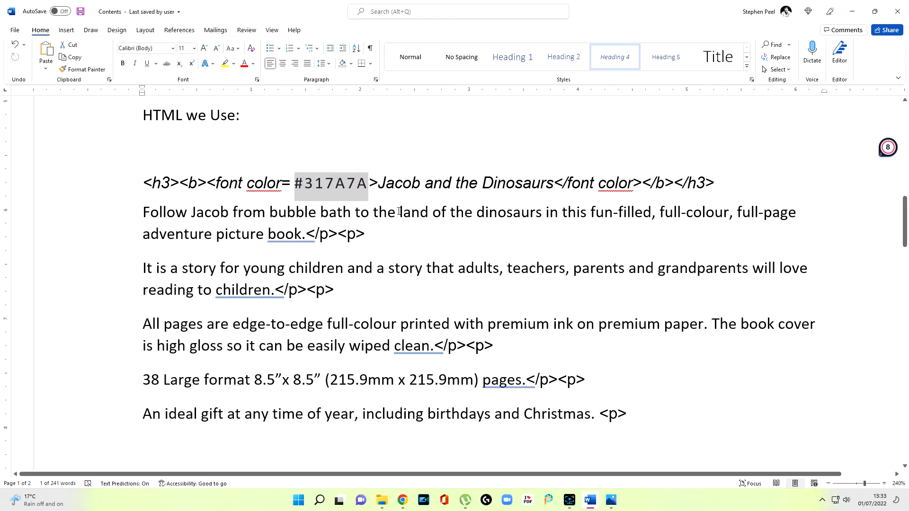
left_click(406, 229)
Step: Copy the Baby: Medium-Light Skin Tone emoji from Emojipedia and paste it before "Follow Jacob" in the Word document
left_click(143, 212)
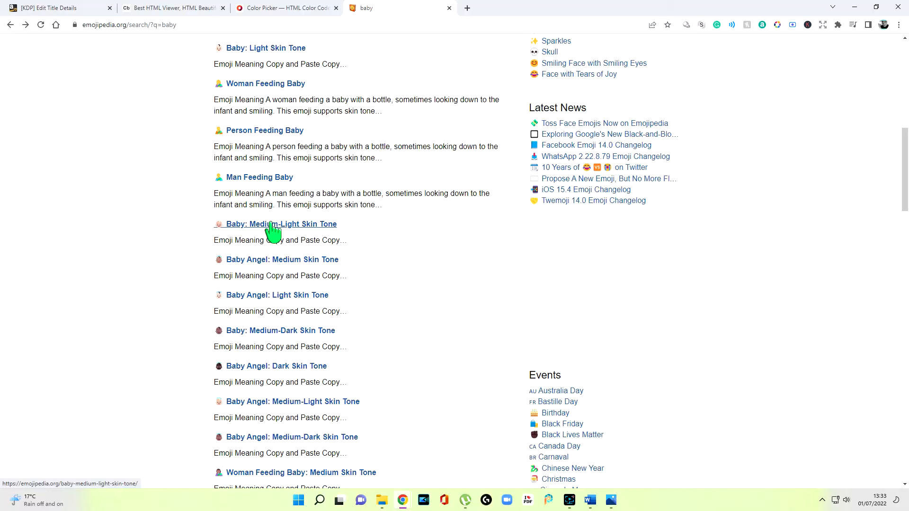
left_click(267, 227)
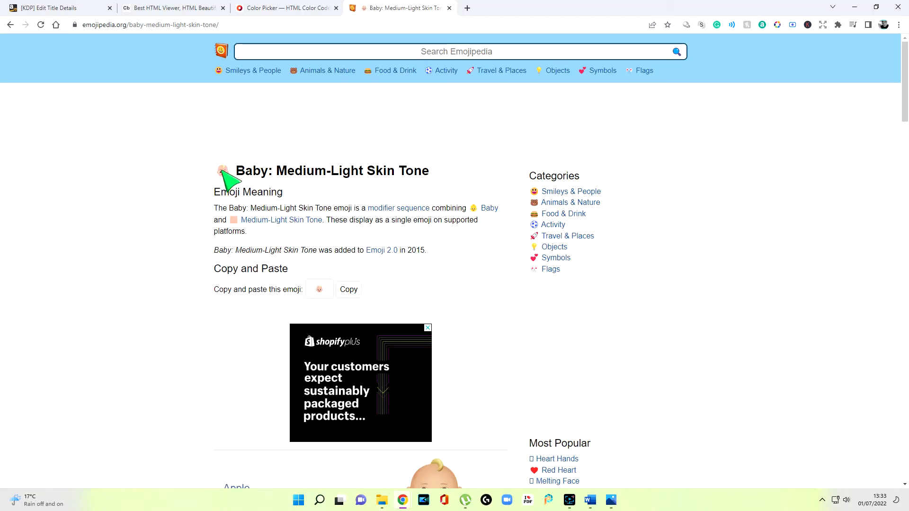
left_click(352, 291)
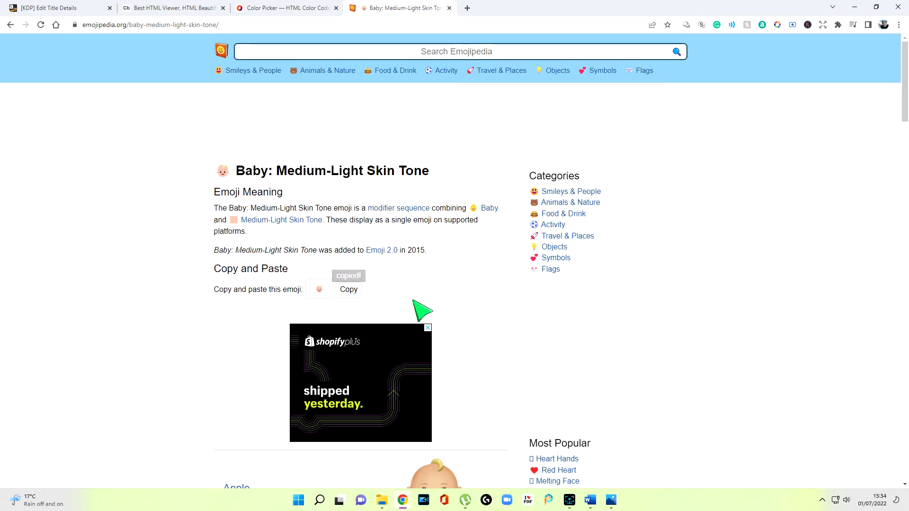
left_click(612, 503)
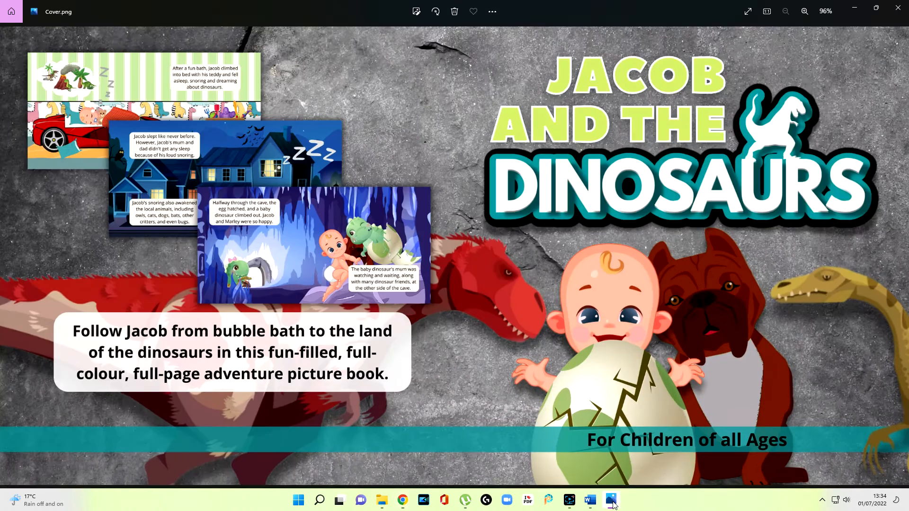
left_click(611, 503)
left_click(589, 500)
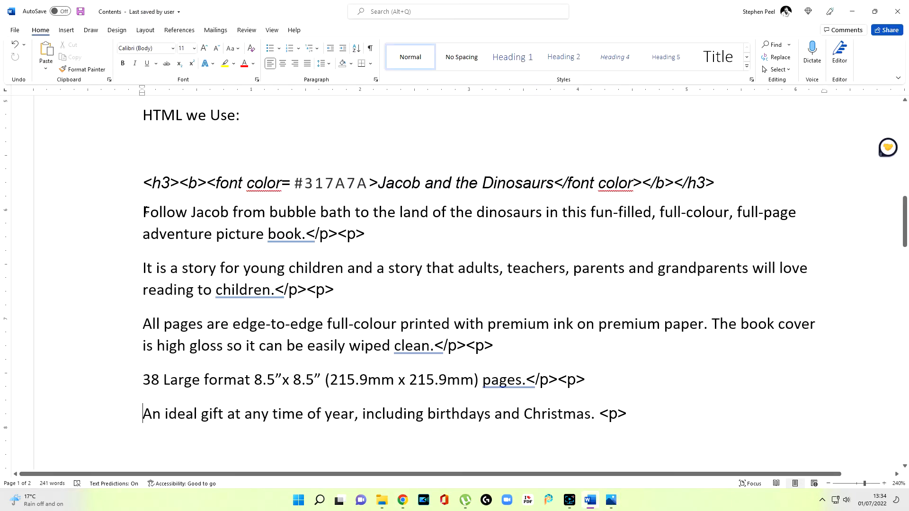
right_click(147, 213)
left_click(166, 259)
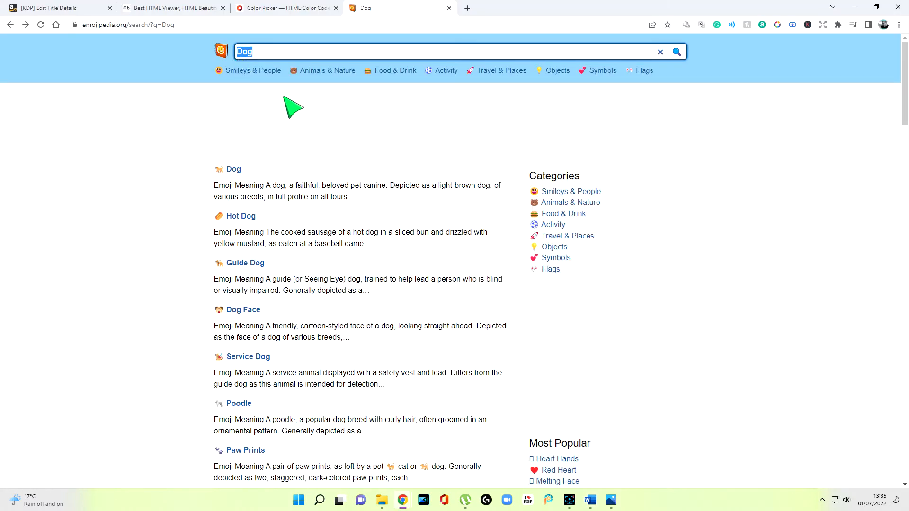
Step: Search Emojipedia for "dinosaur" and copy the T-Rex emoji
type("dinosaur")
key("Return")
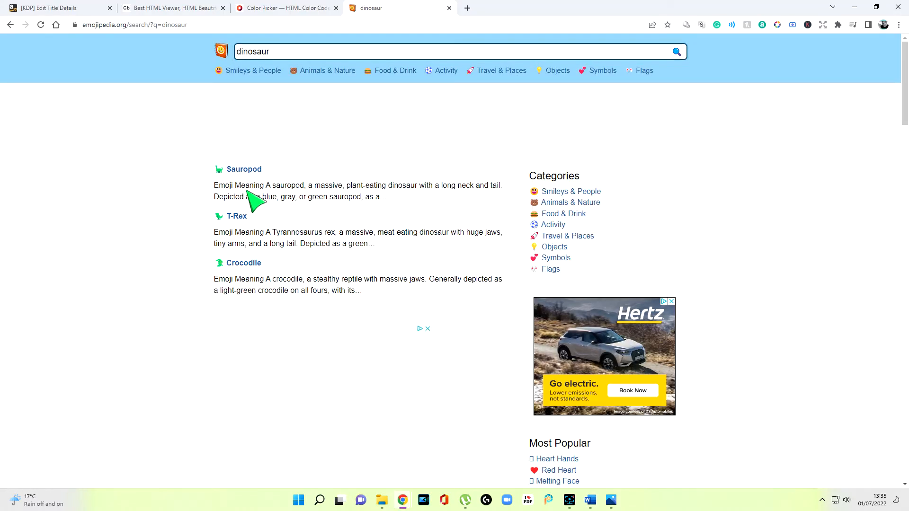
left_click(236, 217)
left_click(348, 349)
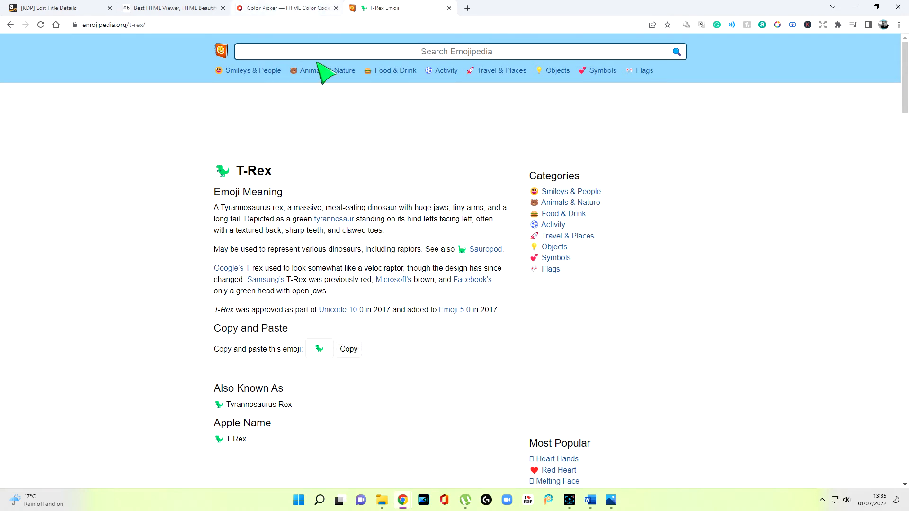
Step: Switch to Word and paste the T-Rex emoji at the start of the "It is a story for young children" sentence
left_click(615, 503)
left_click(616, 503)
left_click(142, 271)
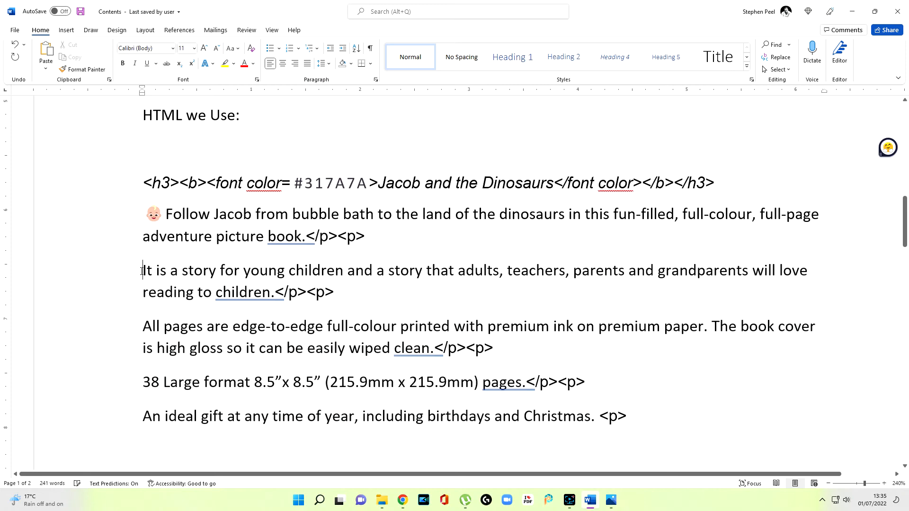
right_click(142, 271)
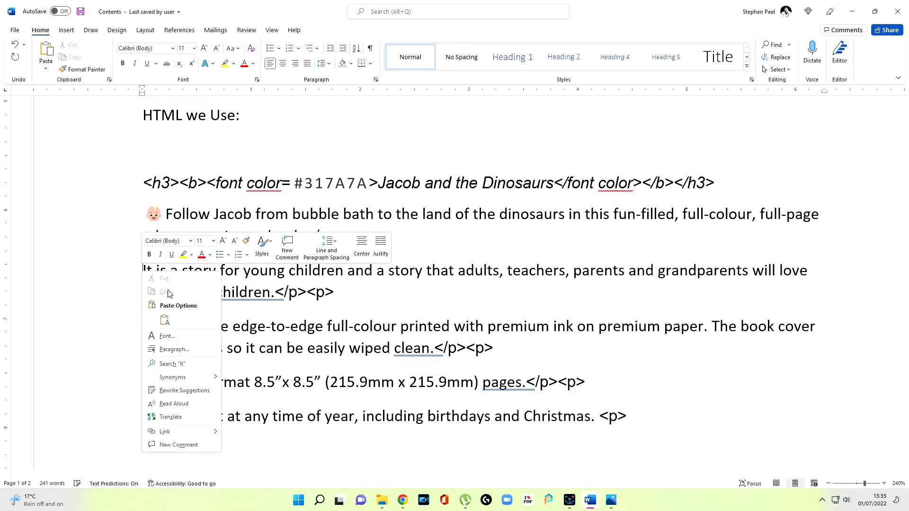
left_click(165, 321)
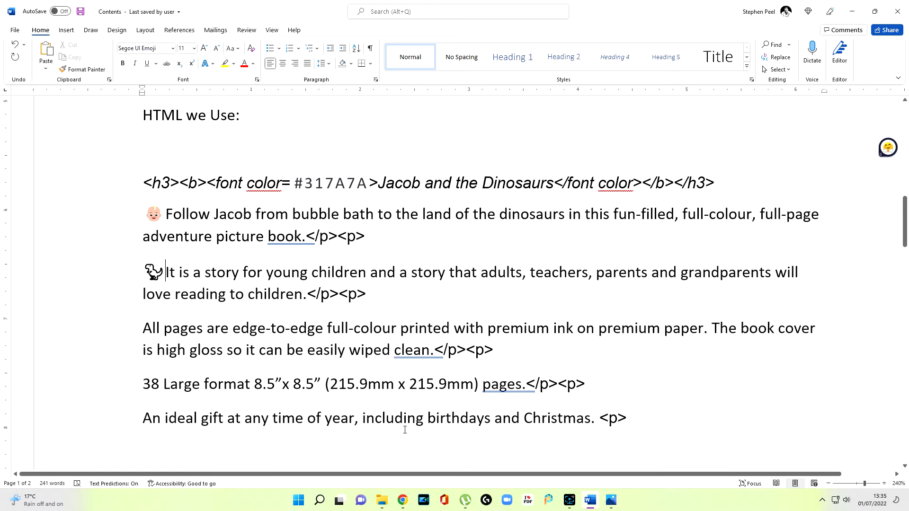
Step: Copy the Sauropod emoji from Emojipedia in the browser and paste it before "All pages are edge-to-edge" in Word
mouse_move(412, 501)
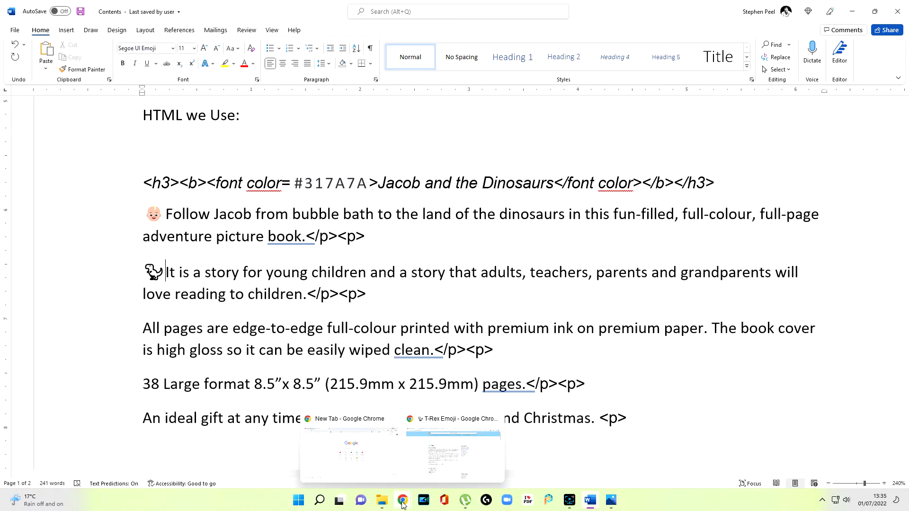
left_click(430, 471)
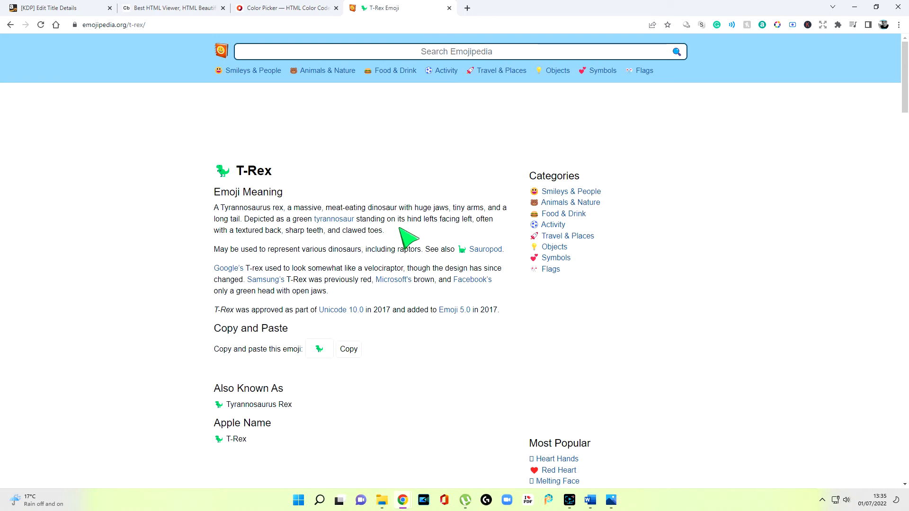
key("alt+Left")
left_click(232, 169)
left_click(348, 349)
key("alt+Tab")
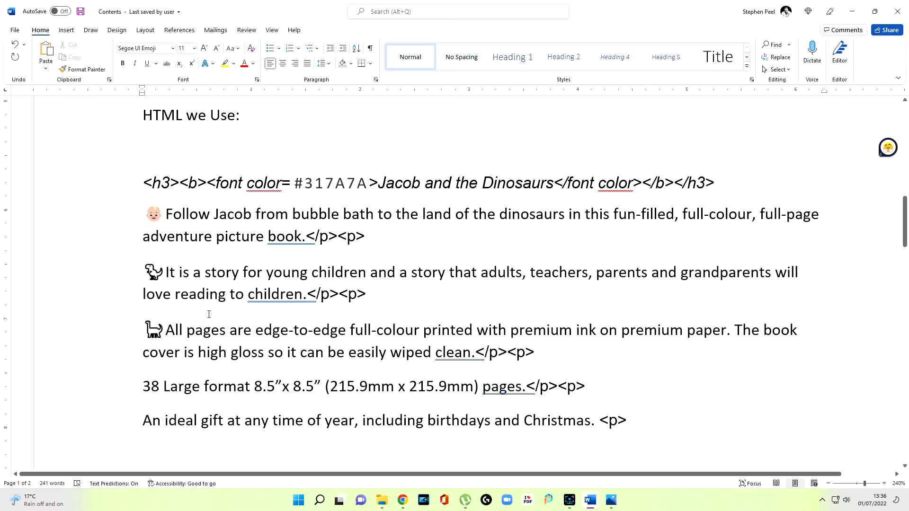
Step: Add a space after each of the three emojis and join the heading and description sentences into one continuous HTML paragraph
left_click(166, 215)
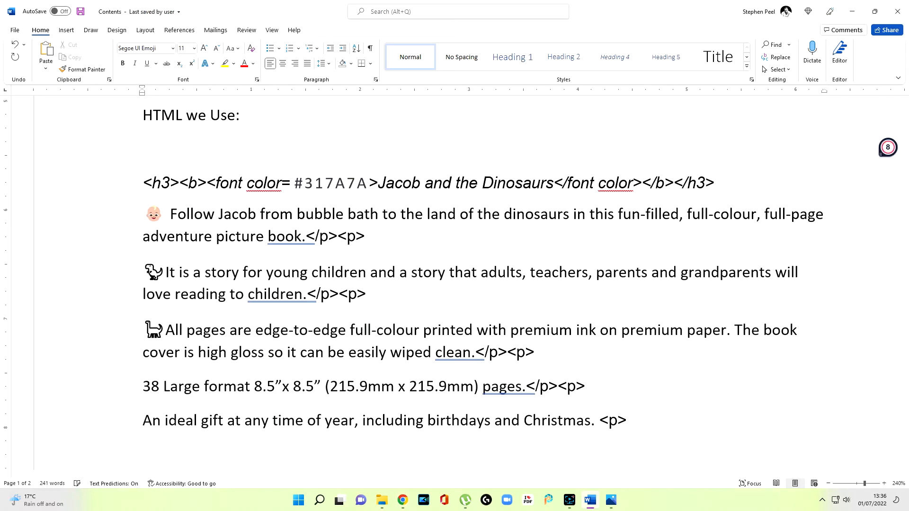
left_click(166, 272)
left_click(166, 330)
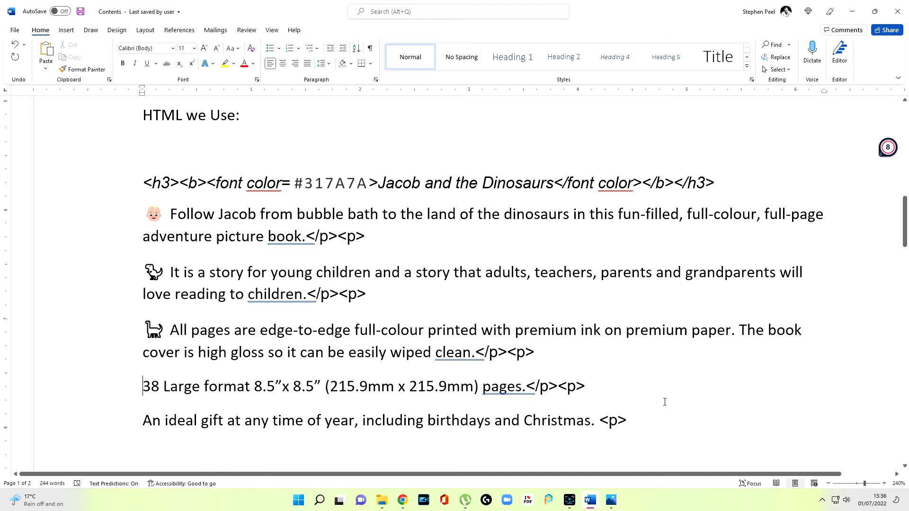
key("ctrl+z")
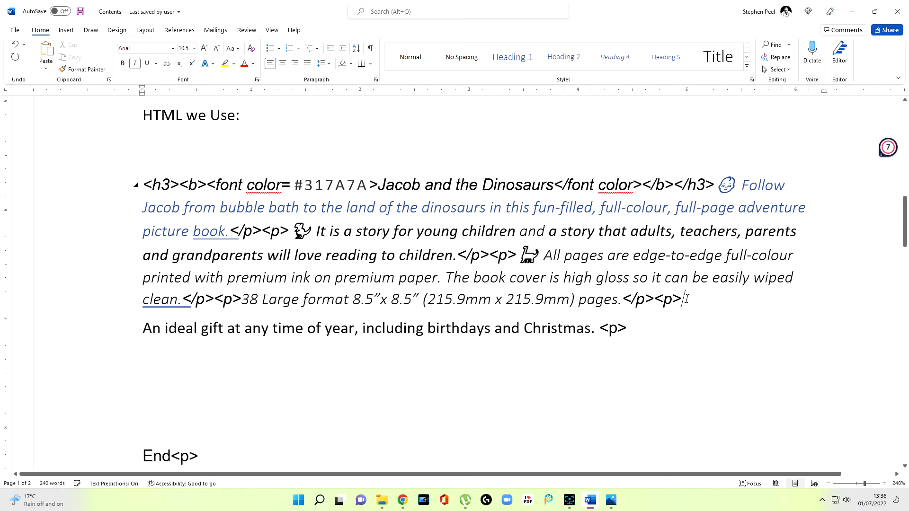
key("ctrl+z")
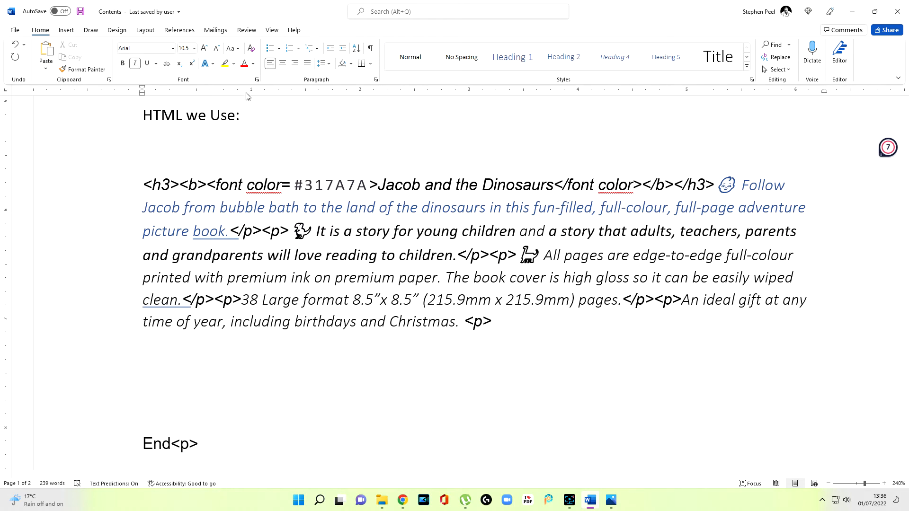
Step: Copy the whole joined HTML paragraph from Word and paste it over the old code in Code Beautify's HTML Viewer
triple_click(698, 296)
mouse_move(404, 500)
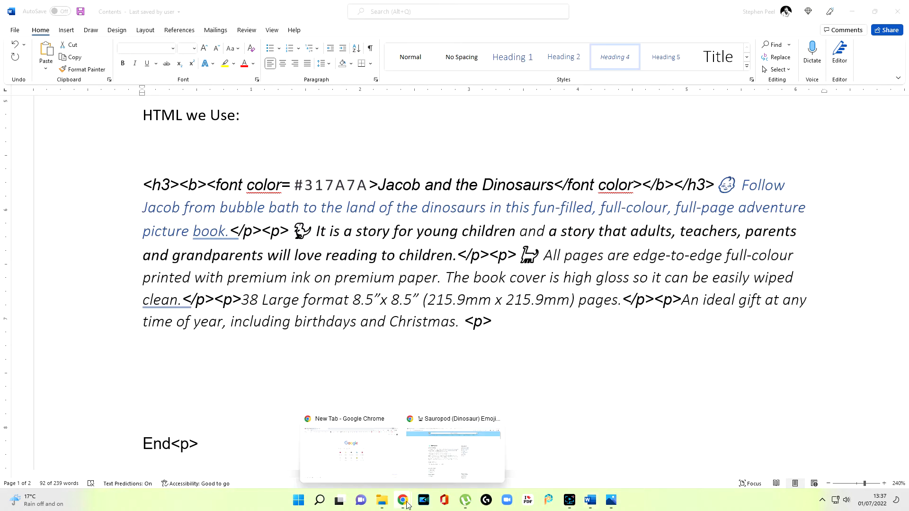
left_click(434, 473)
left_click(173, 8)
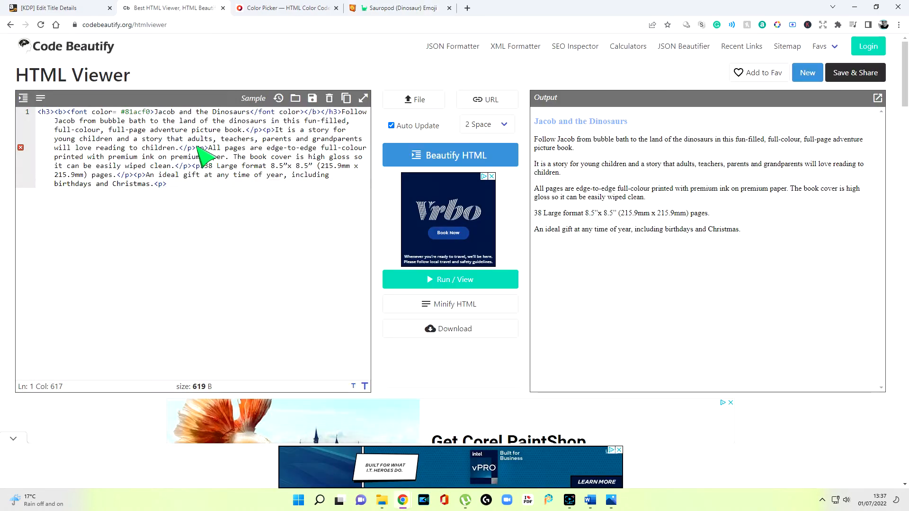
left_click_drag(198, 192, 56, 98)
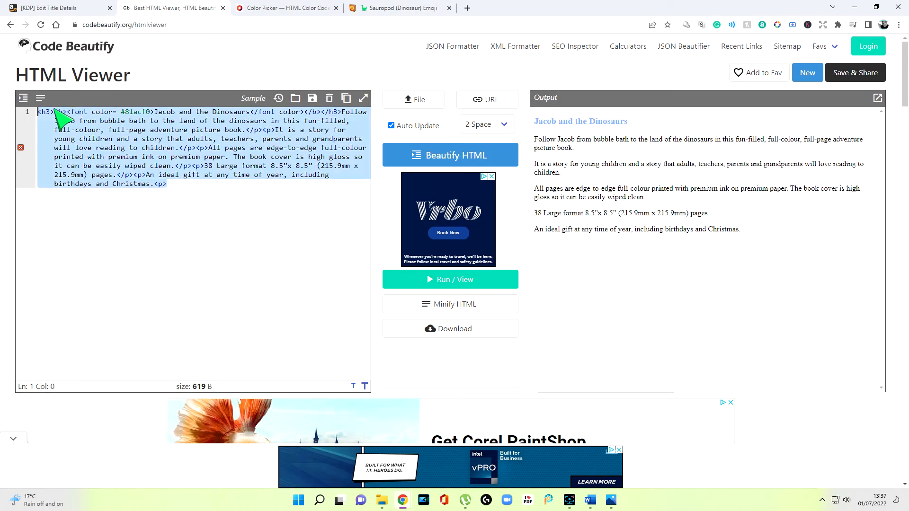
right_click(54, 109)
left_click(75, 157)
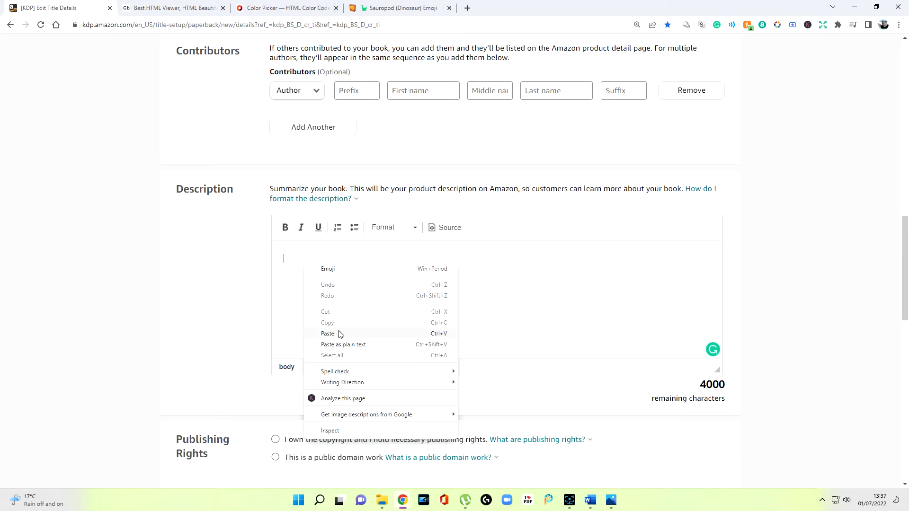
Step: Paste the emoji-decorated HTML description into the Description editor on the KDP paperback details page
left_click(339, 334)
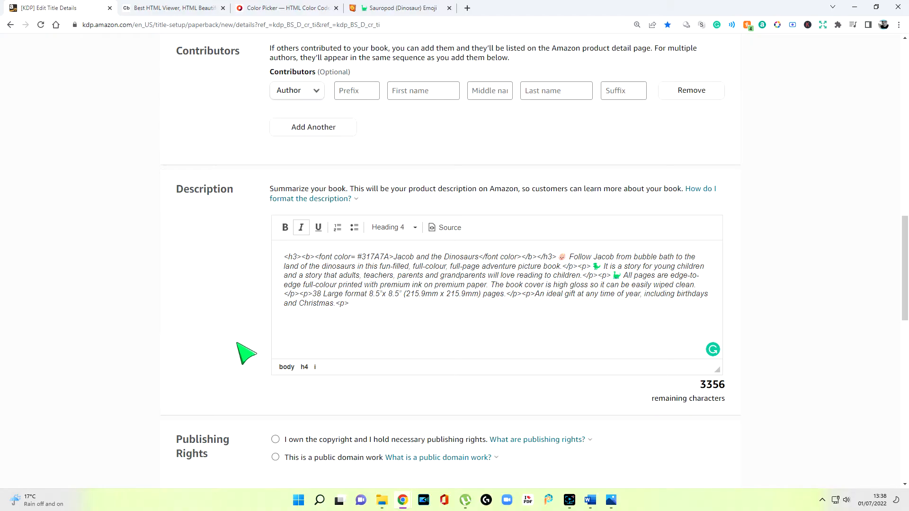
Step: Declare under Publishing Rights that you own the copyright and hold the necessary publishing rights
scroll(238, 339, "down", 3)
left_click(276, 297)
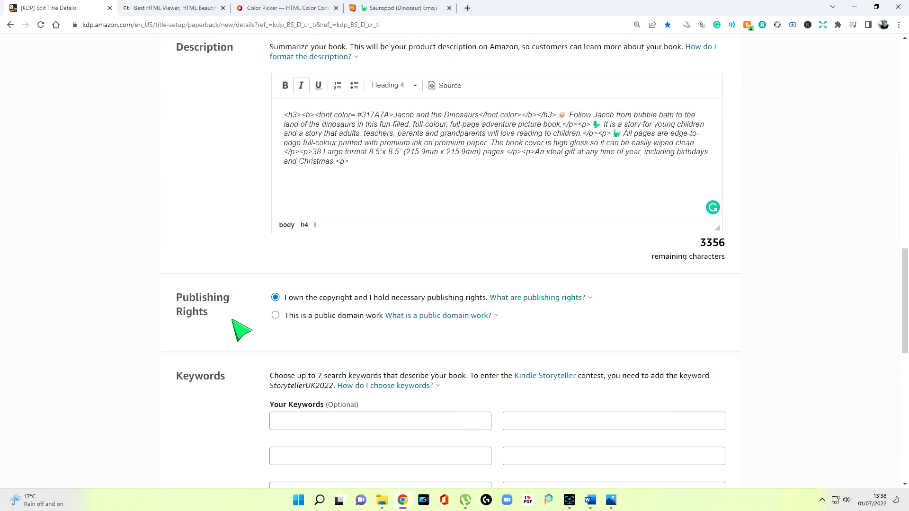
scroll(234, 318, "down", 3)
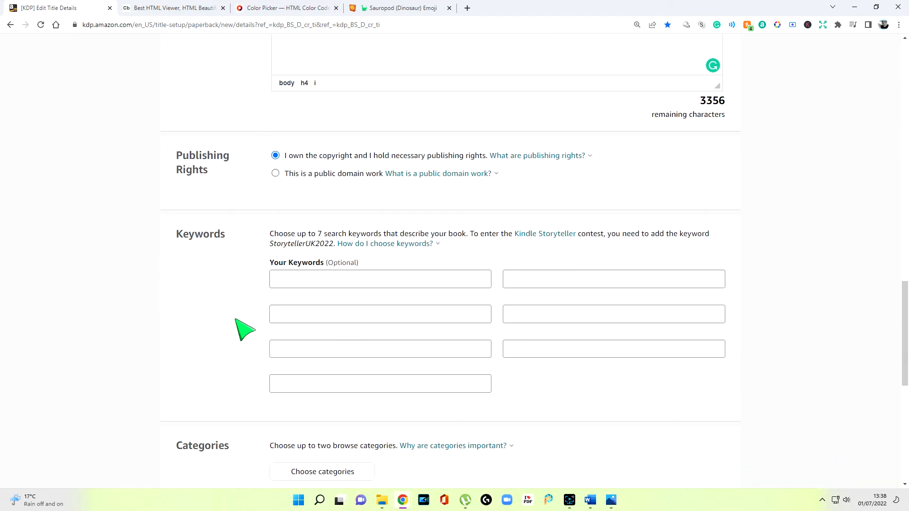
Step: Copy "Dinosaur Kids Adventure Book" from the Word document and paste it as the first keyword on the KDP page in Chrome
left_click(285, 282)
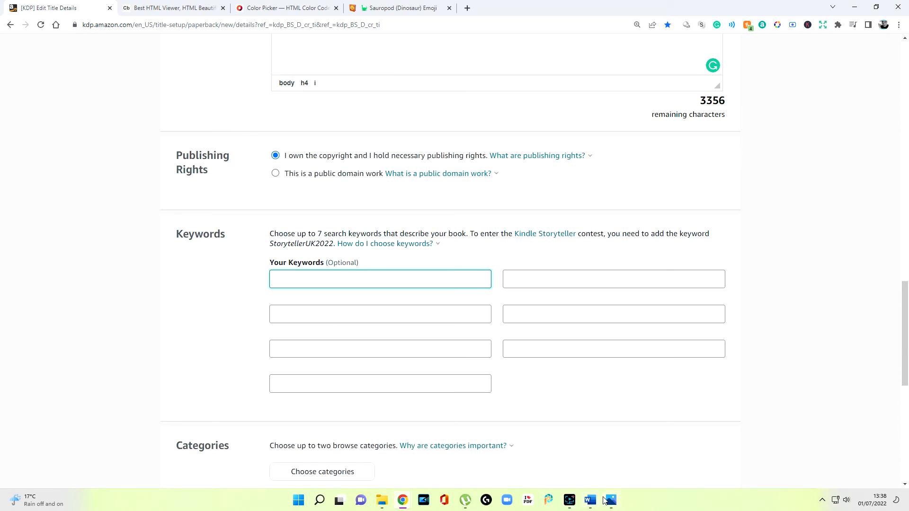
left_click(591, 500)
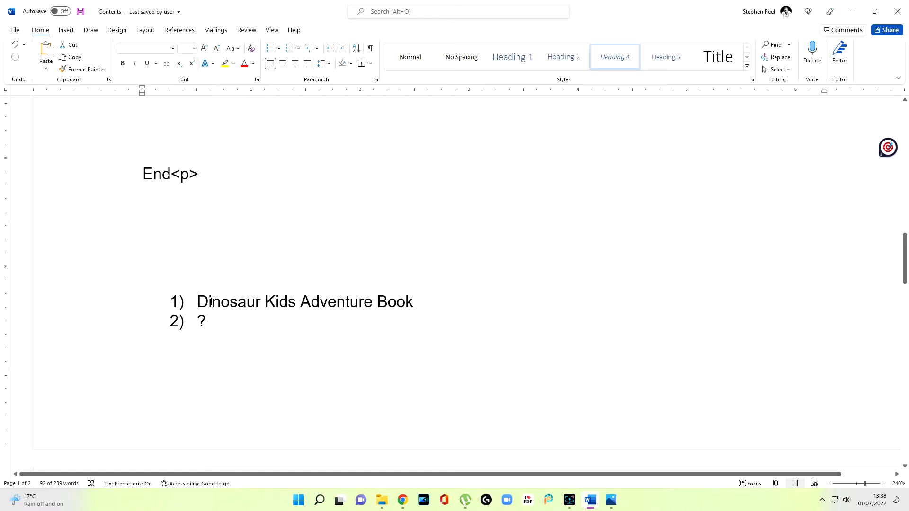
left_click_drag(197, 302, 404, 308)
right_click(404, 307)
left_click(427, 103)
left_click(407, 497)
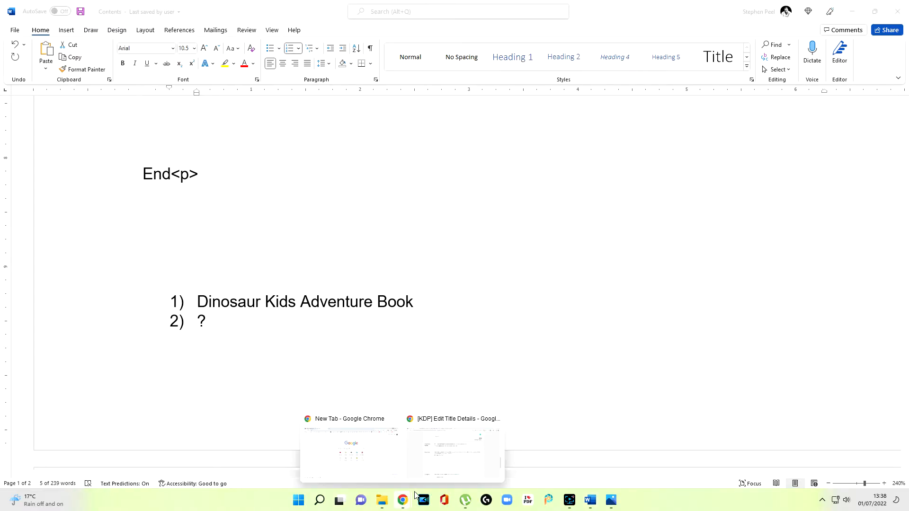
left_click(438, 470)
right_click(299, 284)
left_click(329, 357)
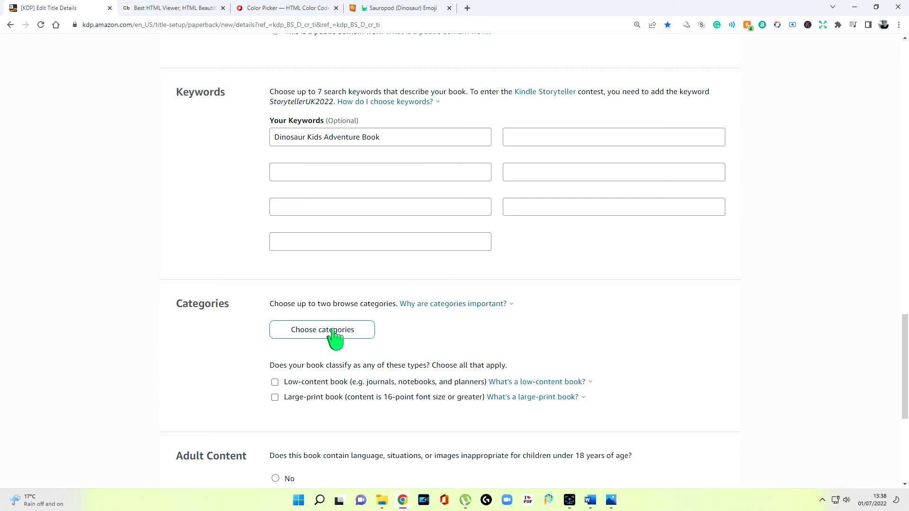
Step: Choose Juvenile Fiction > Animals > Dinosaurs & Prehistoric Creatures as the first browse category
left_click(334, 337)
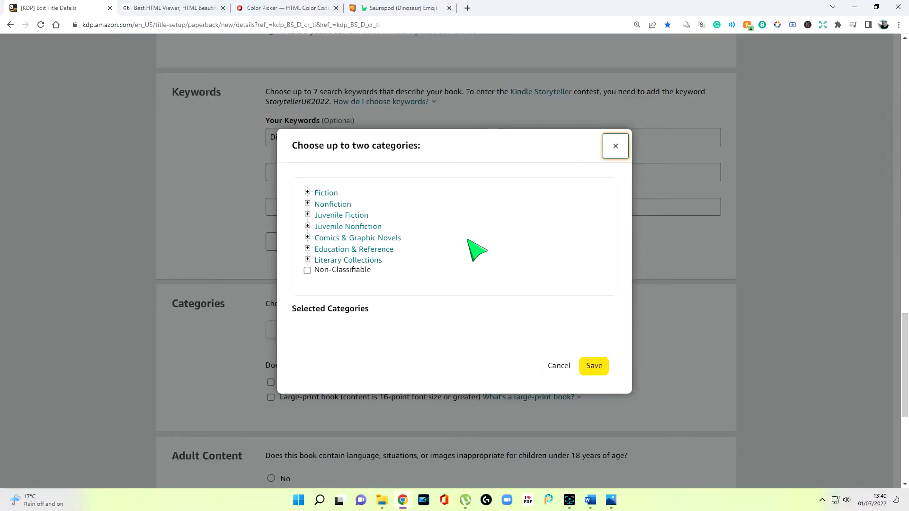
left_click(308, 215)
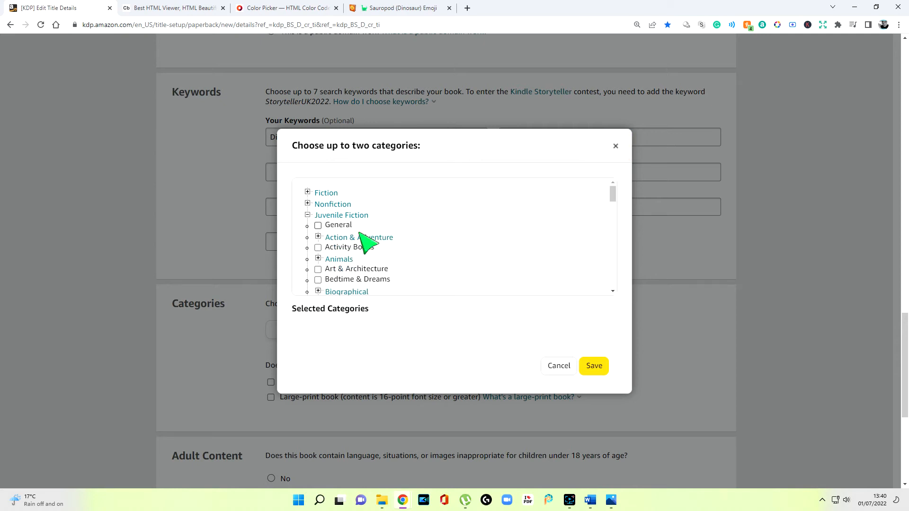
left_click(318, 260)
scroll(371, 263, "down", 4)
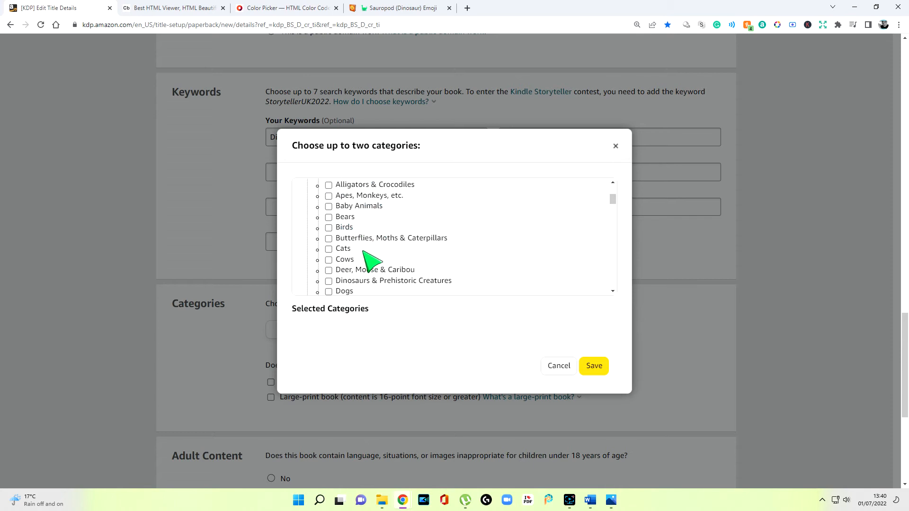
left_click(328, 186)
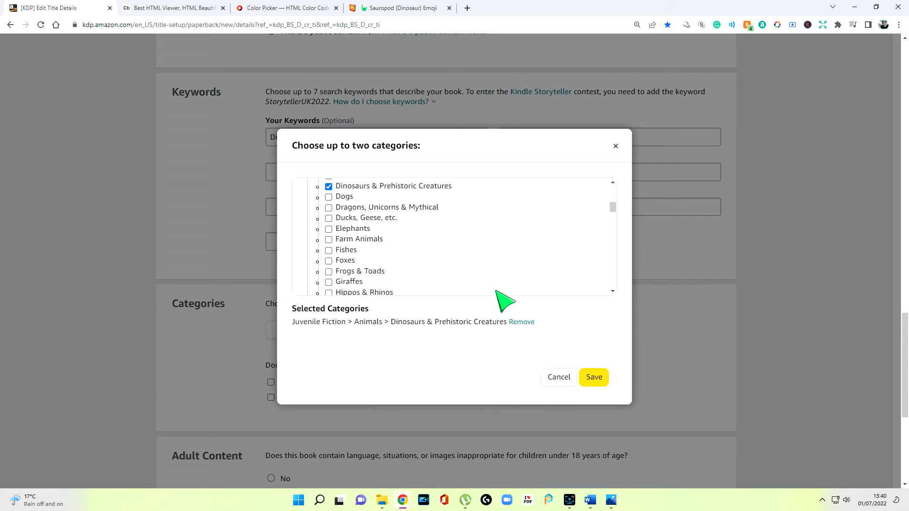
Step: Add Nonfiction > Nature > Animals > Dinosaurs & Prehistoric Creatures as the second browse category
scroll(405, 272, "up", 5)
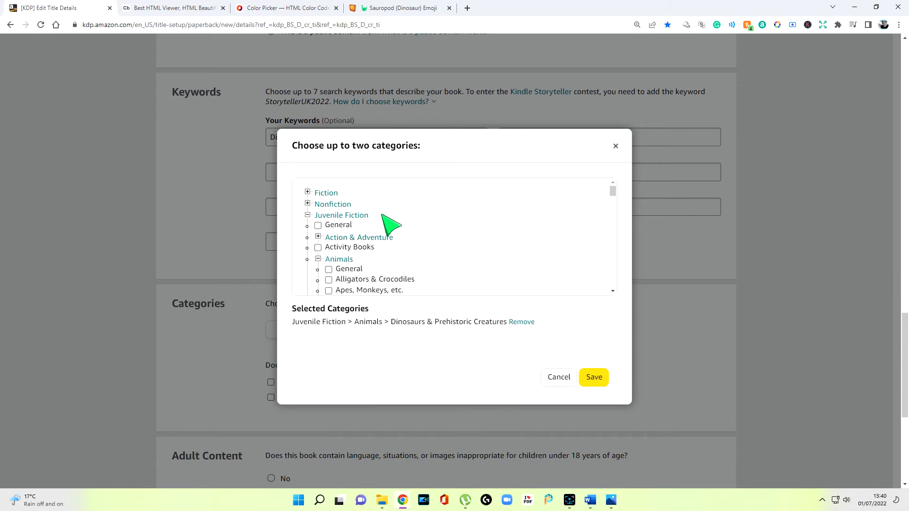
left_click(308, 205)
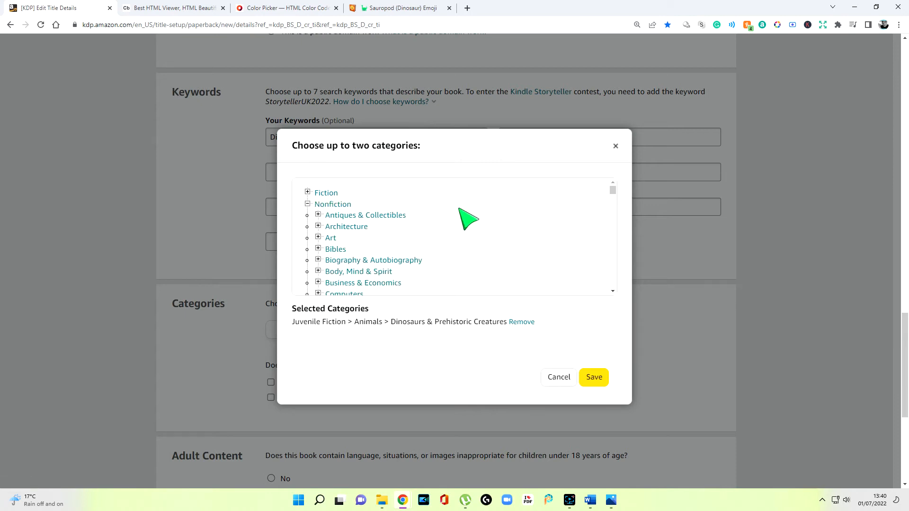
scroll(469, 217, "down", 7)
left_click(329, 245)
scroll(330, 253, "down", 2)
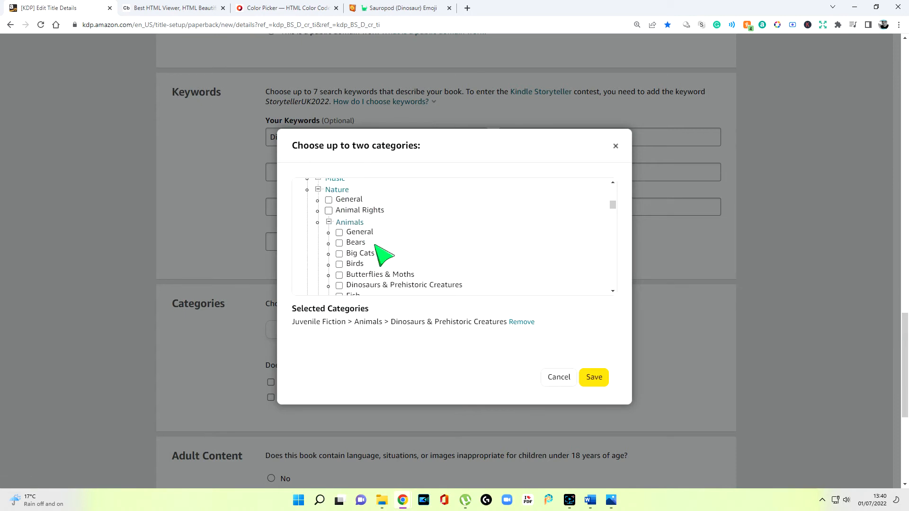
left_click(339, 214)
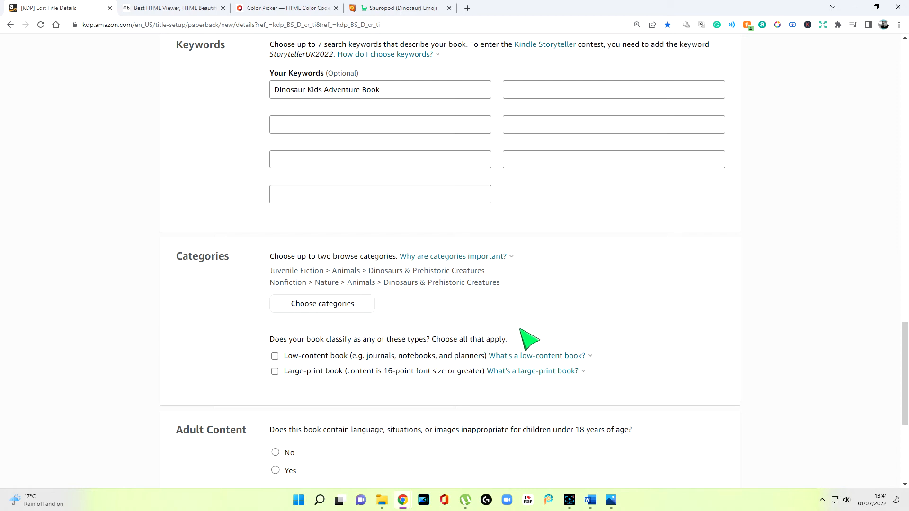
Step: Classify the book as large-print and answer No to the adult content question
scroll(511, 333, "down", 2)
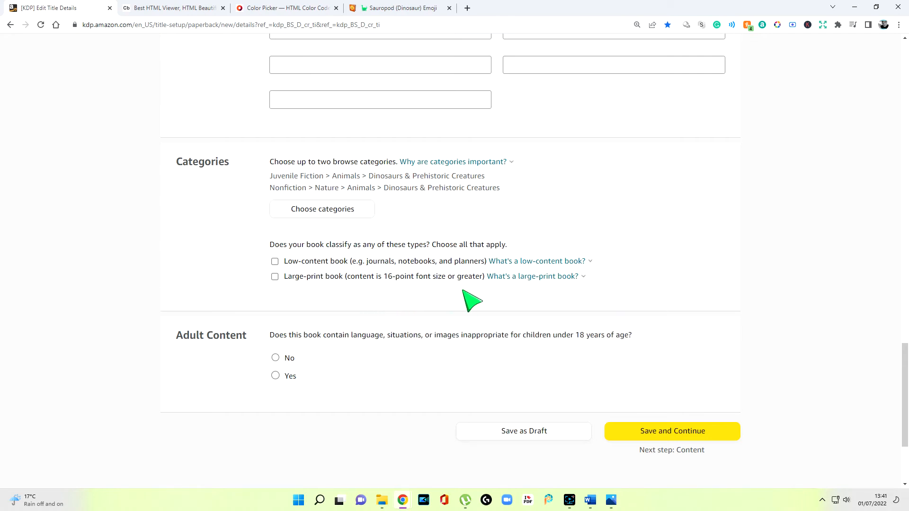
mouse_move(506, 281)
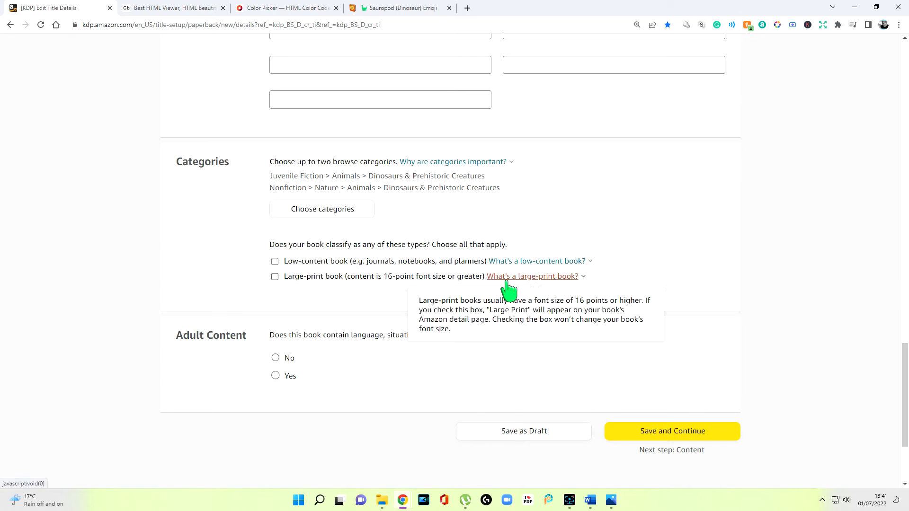
left_click(374, 276)
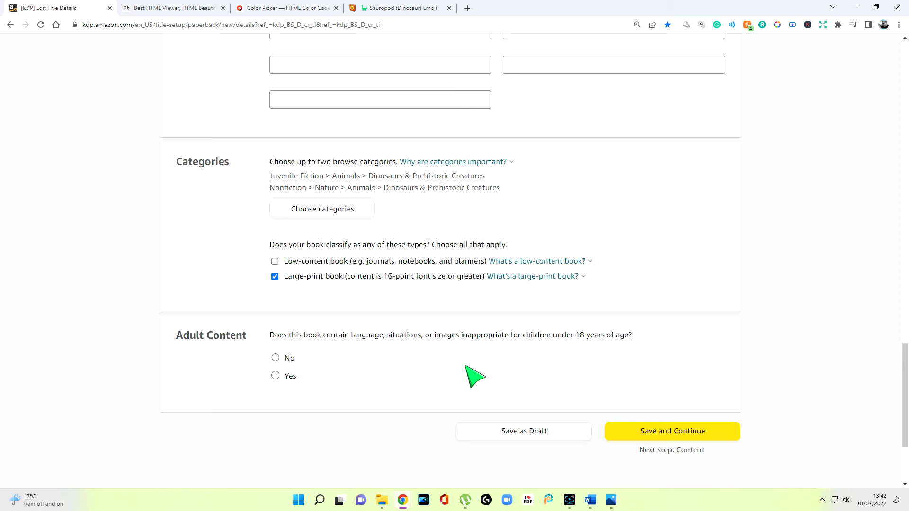
left_click(276, 358)
Step: Review the completed paperback details, then save them and continue to the Paperback Content page
scroll(396, 375, "up", 7)
scroll(493, 361, "up", 4)
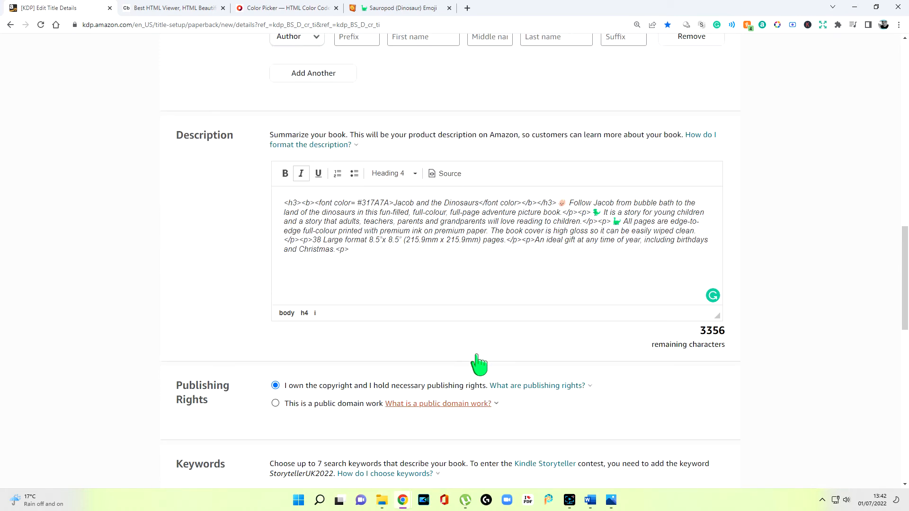
scroll(479, 363, "up", 14)
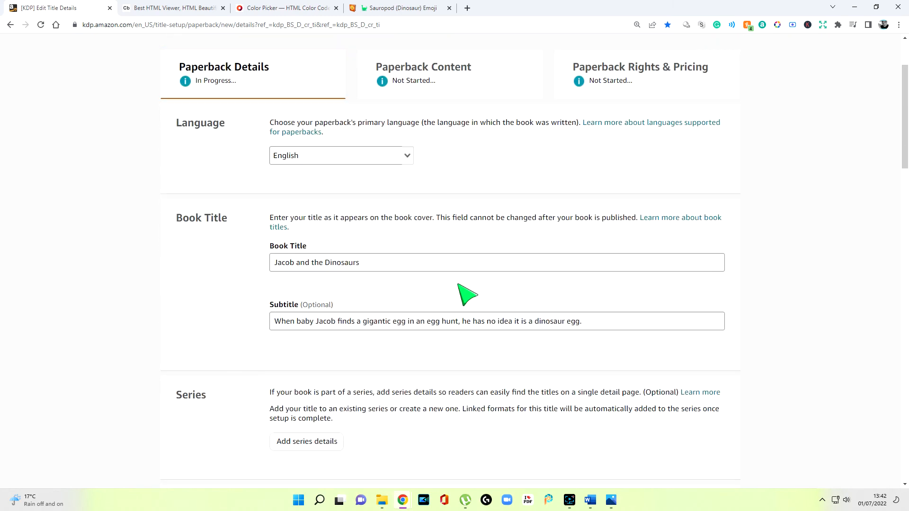
scroll(578, 357, "down", 20)
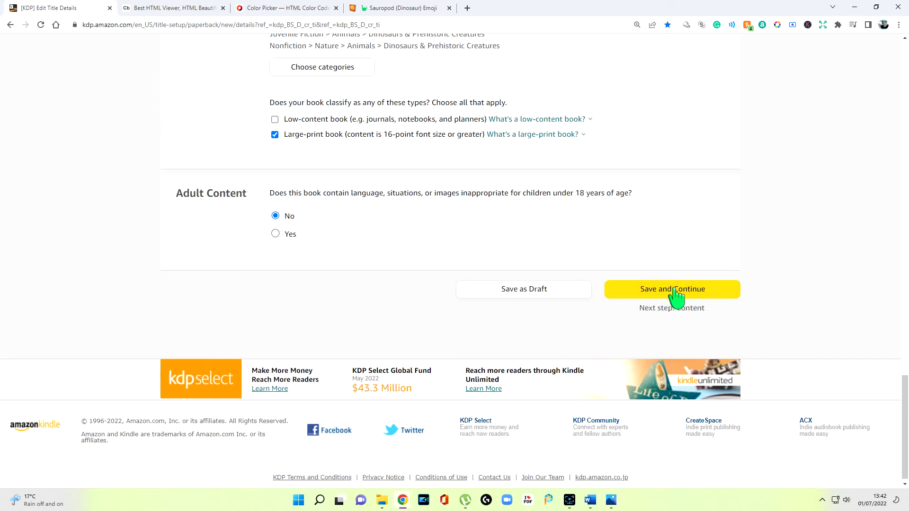
left_click(675, 290)
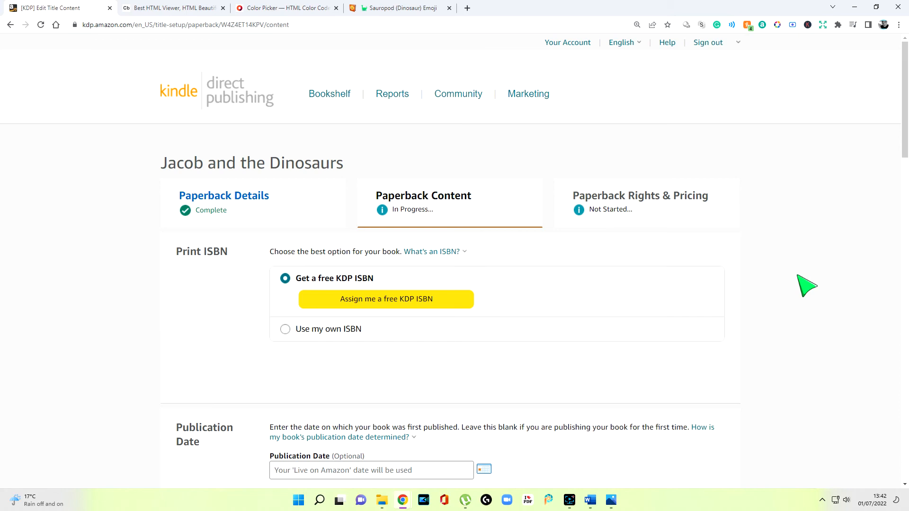
Step: Assign a free KDP ISBN to the paperback
scroll(375, 311, "down", 1)
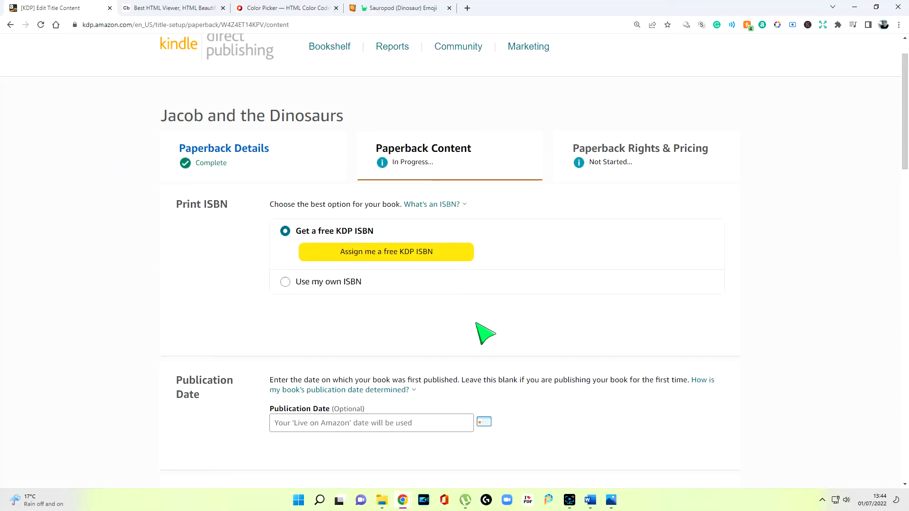
left_click(401, 256)
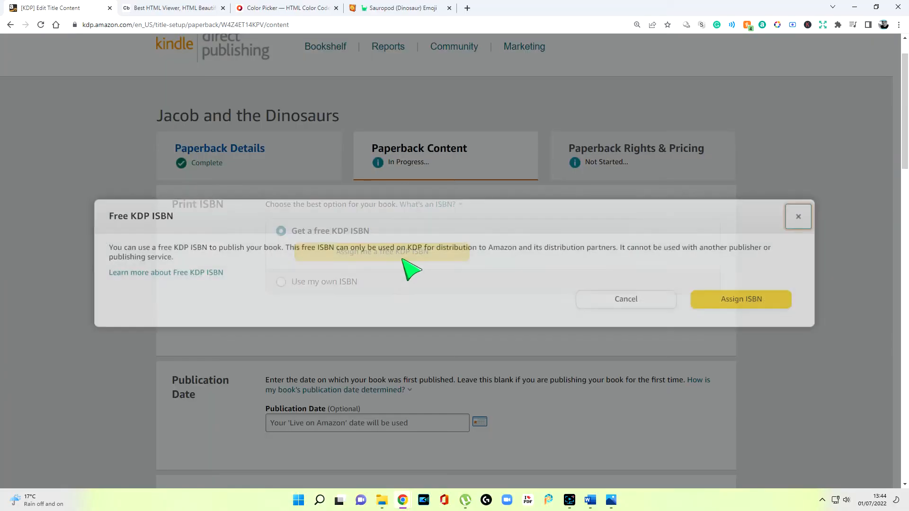
left_click(741, 296)
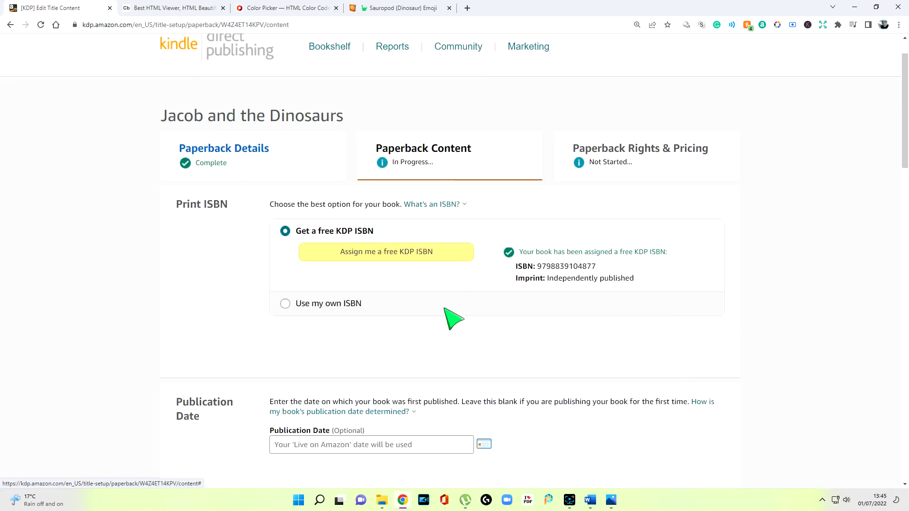
Step: Leave the publication date blank and set the ink and paper type to premium color interior with white paper
scroll(445, 310, "down", 2)
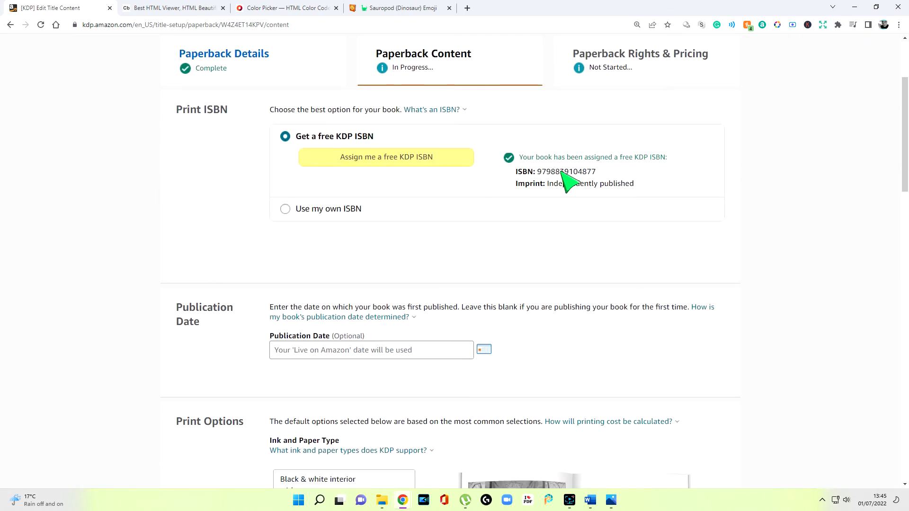
scroll(456, 229, "down", 3)
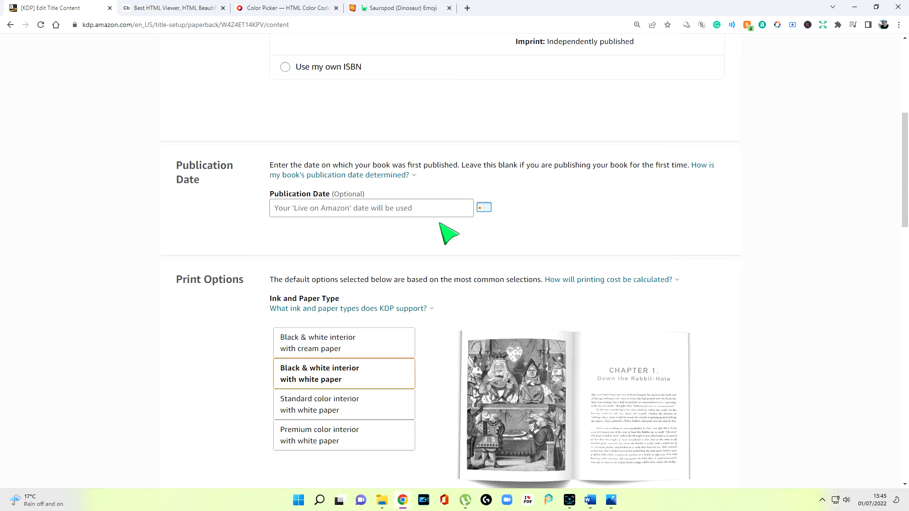
scroll(440, 224, "down", 2)
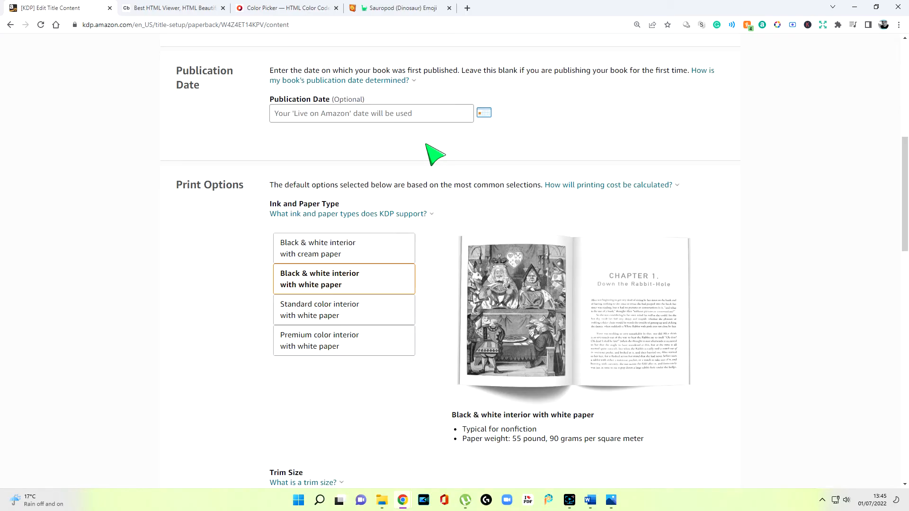
scroll(432, 152, "down", 3)
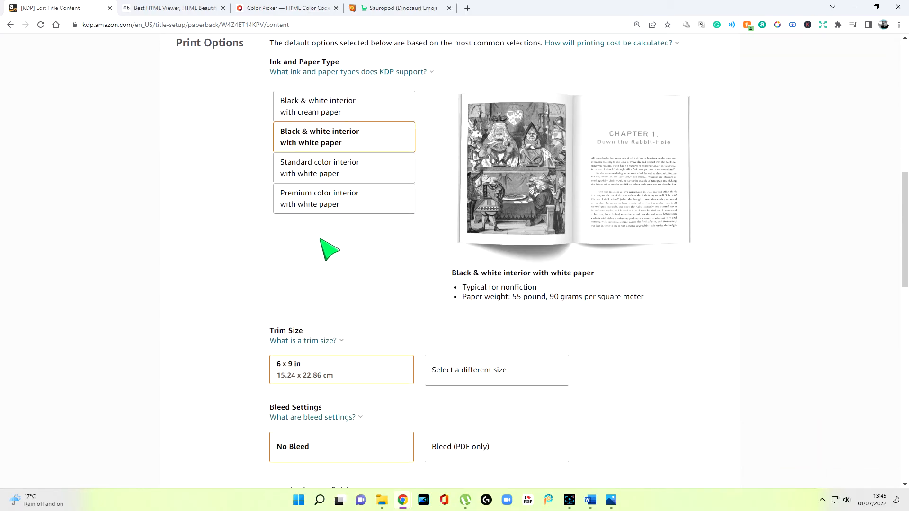
scroll(327, 270, "up", 1)
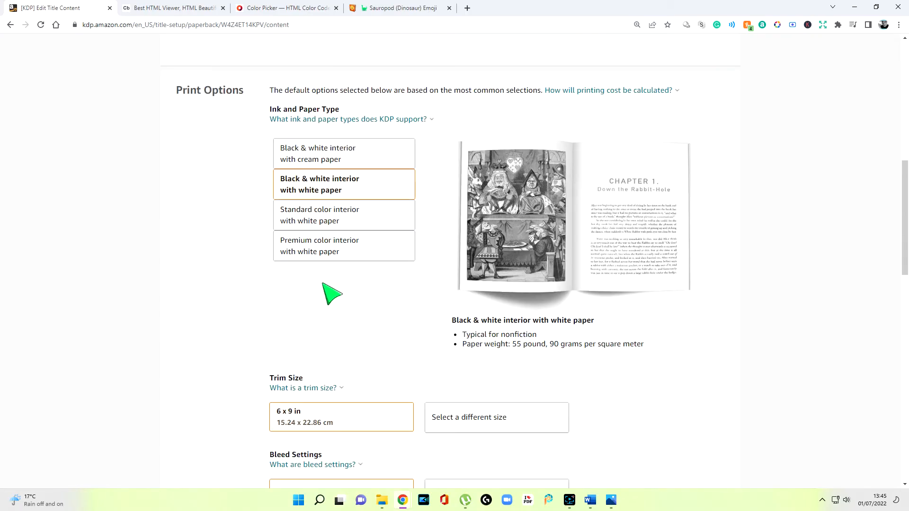
left_click(329, 256)
Step: Set the trim size to the non-standard 8.5 x 8.5 in (21.59 x 21.59 cm)
scroll(328, 254, "down", 4)
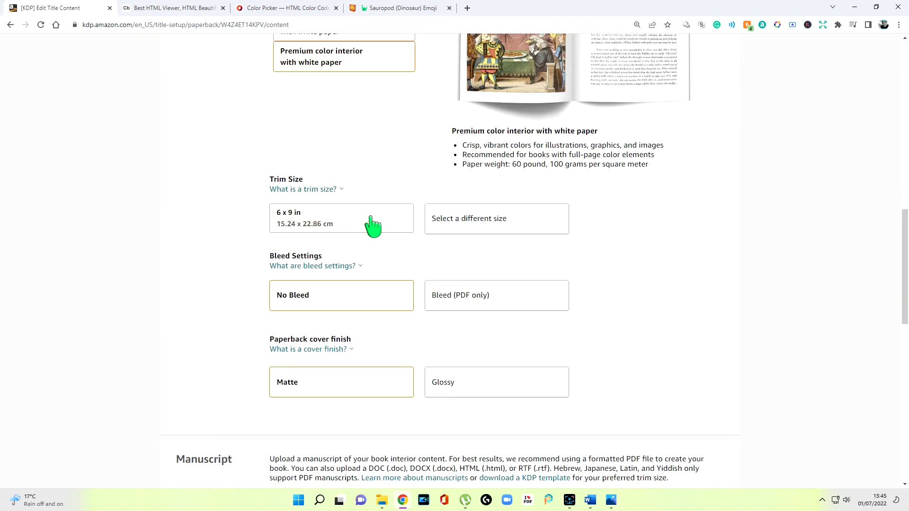
left_click(479, 226)
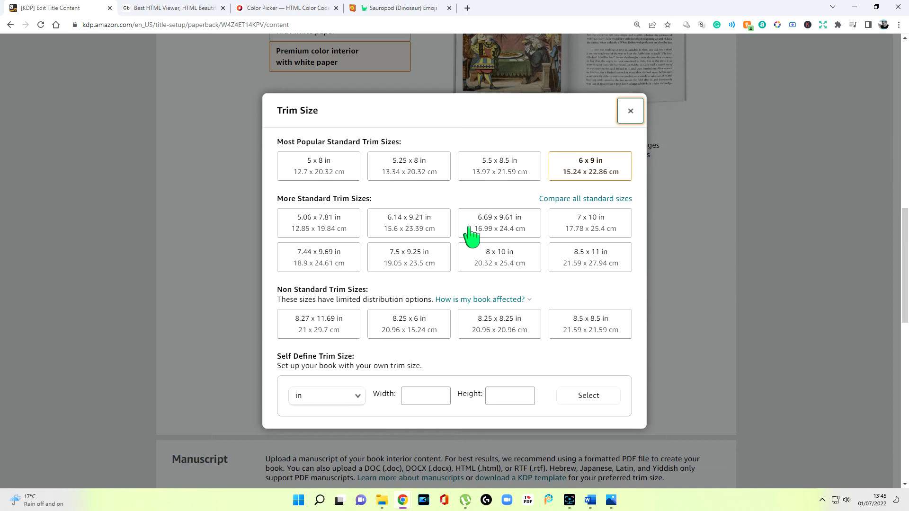
left_click(584, 335)
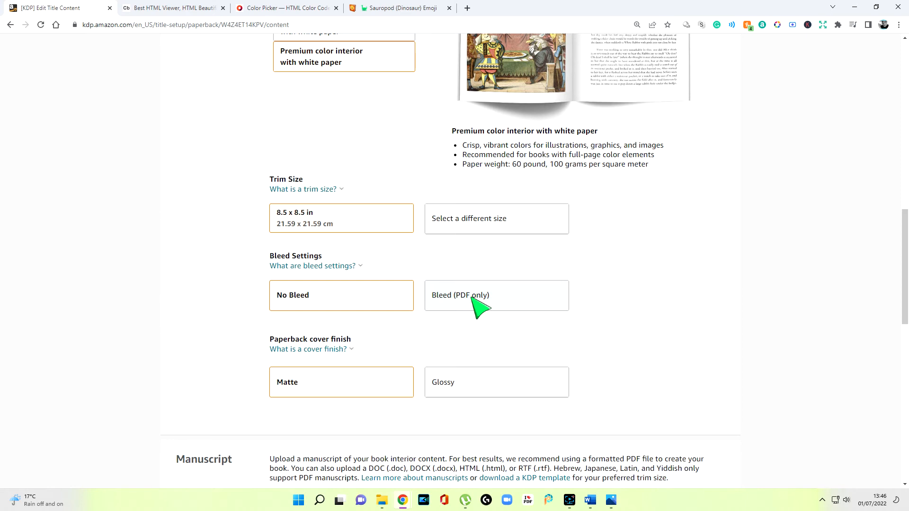
Step: Set the bleed setting to Bleed (PDF only) and the paperback cover finish to Glossy
left_click(478, 307)
scroll(602, 318, "down", 4)
left_click(492, 205)
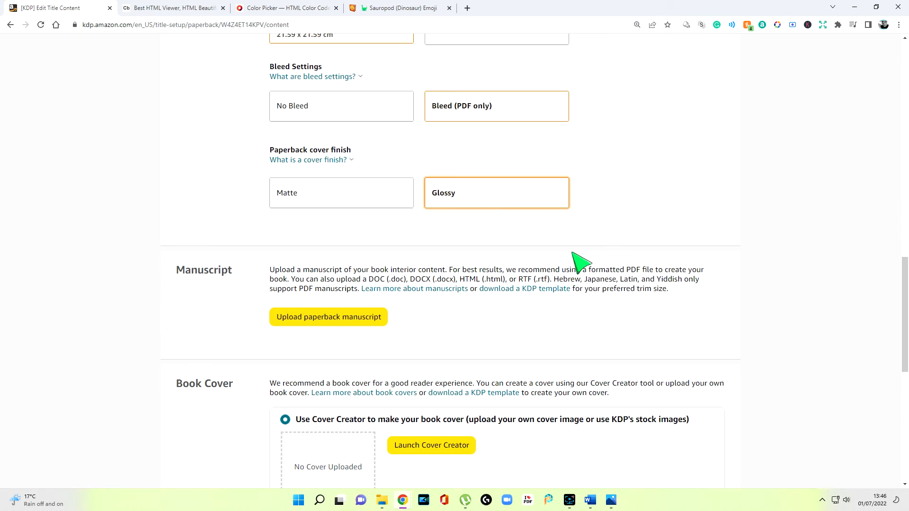
Step: Upload the paperback manuscript file for the book's interior
scroll(544, 264, "down", 1)
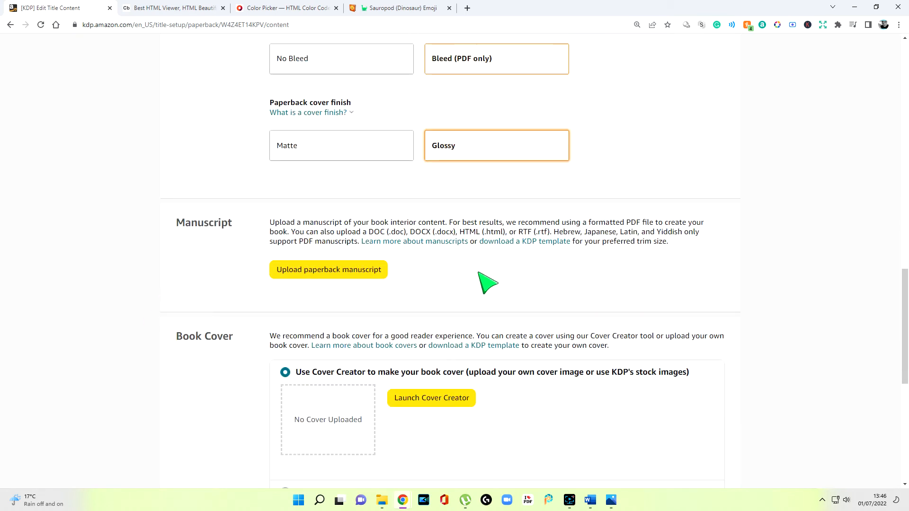
left_click(375, 278)
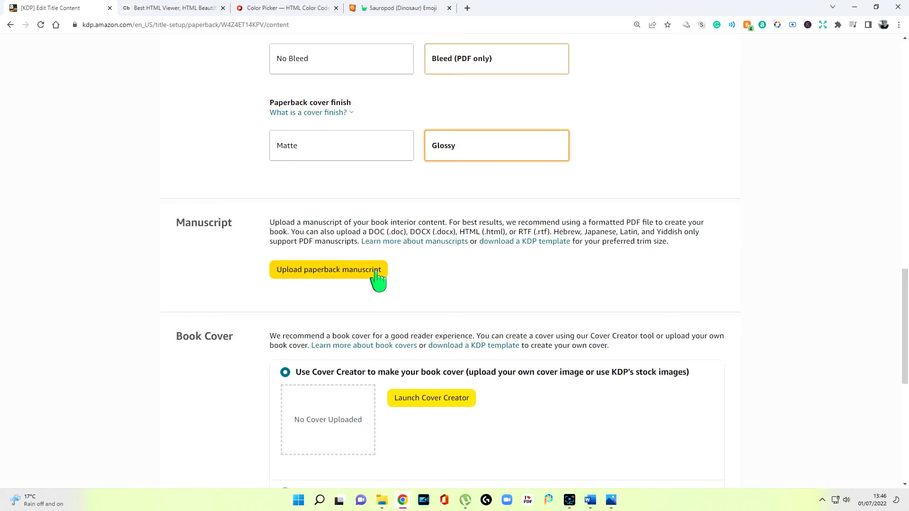
left_click(110, 94)
double_click(109, 91)
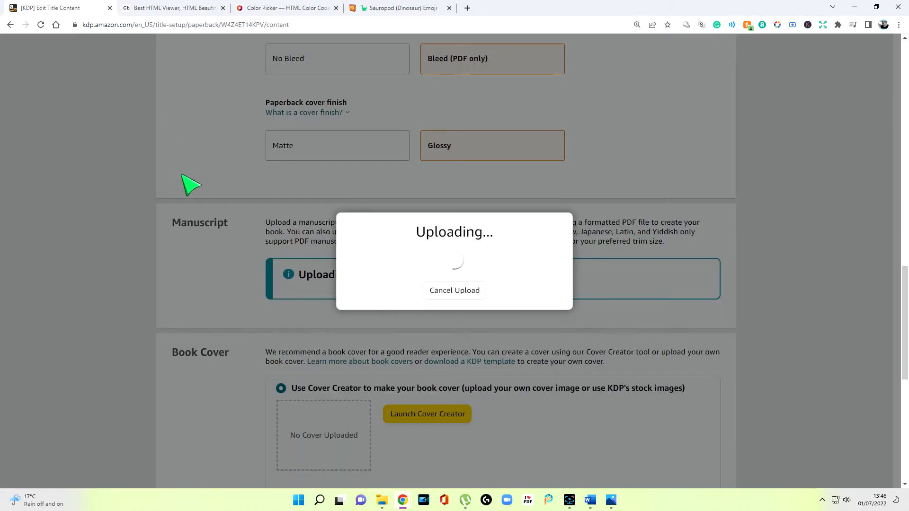
Step: Choose to upload an existing print-ready PDF cover and upload the Cover file from the Publish folder
scroll(504, 300, "up", 2)
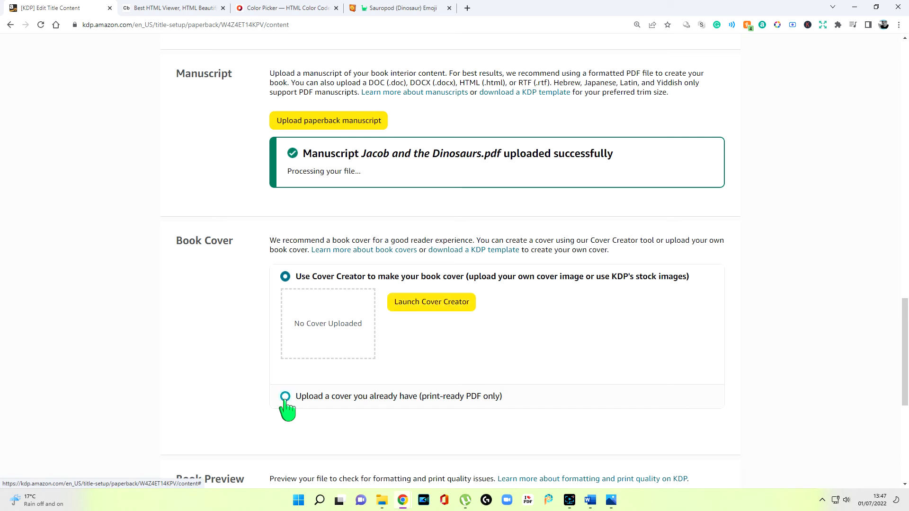
left_click(285, 397)
left_click(432, 328)
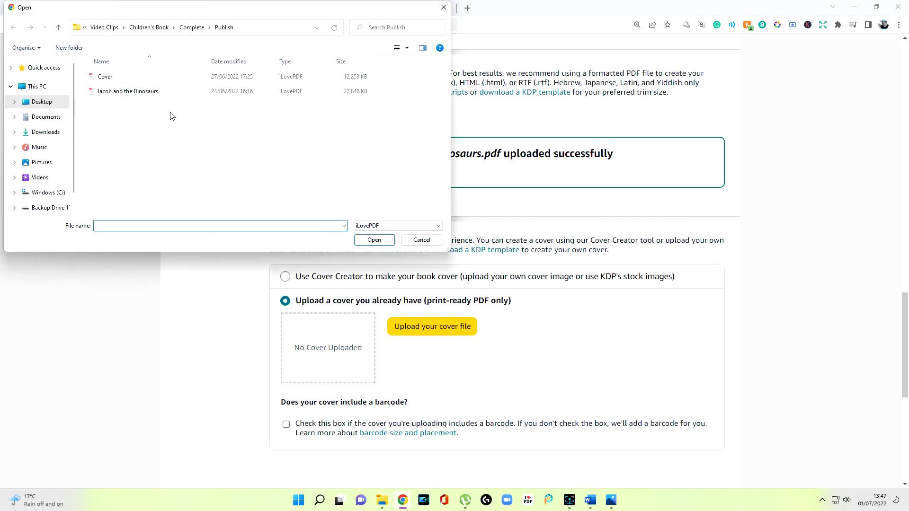
double_click(141, 78)
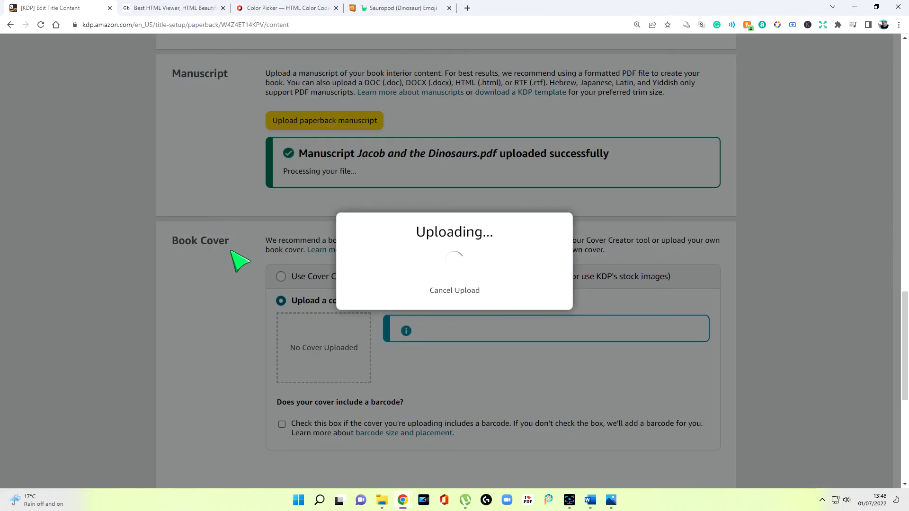
Step: Launch the book previewer, page through the cover and opening spreads up to pages 8-9, and approve the proof
scroll(284, 293, "down", 5)
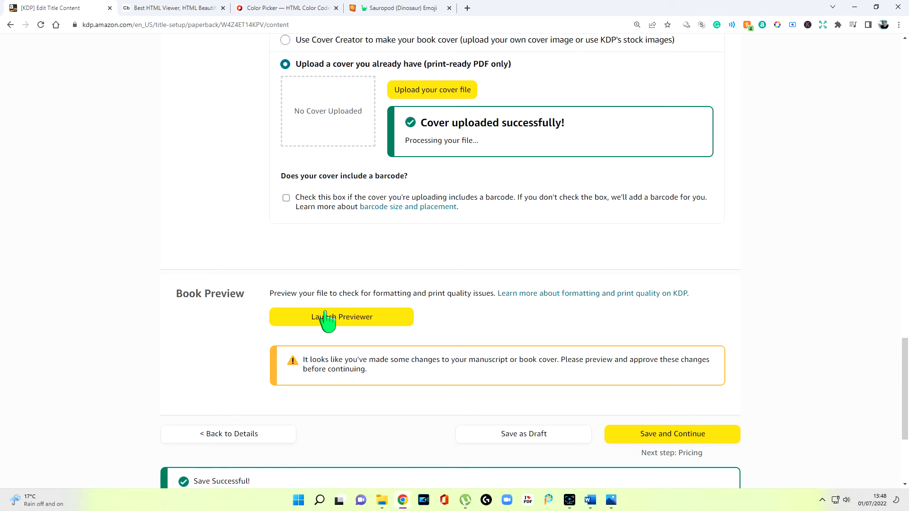
left_click(331, 316)
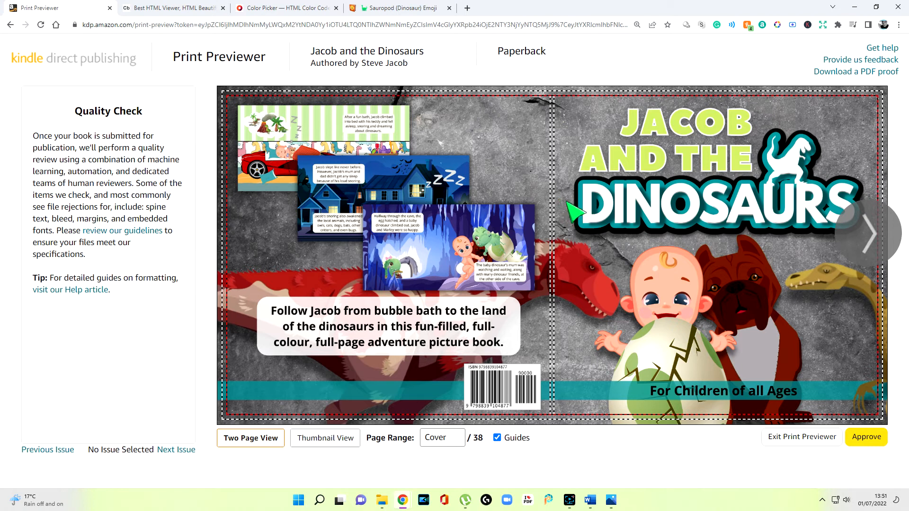
mouse_move(563, 212)
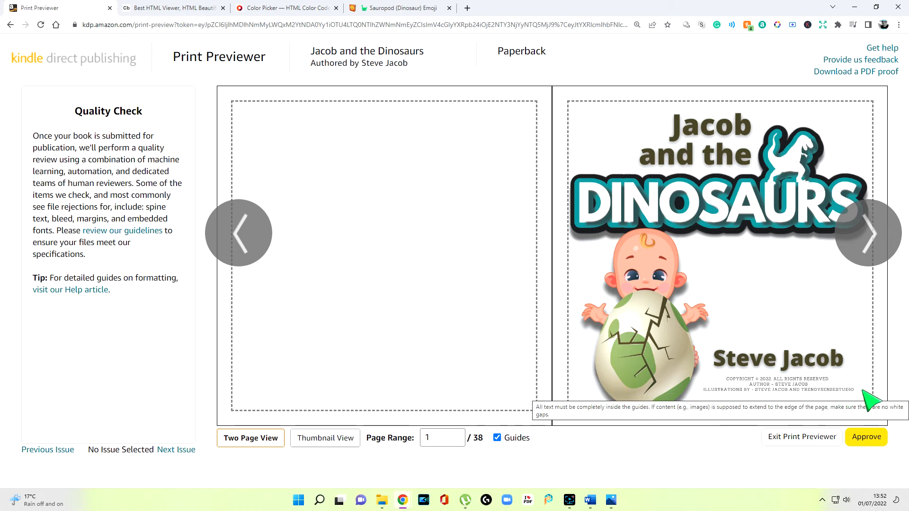
left_click(865, 238)
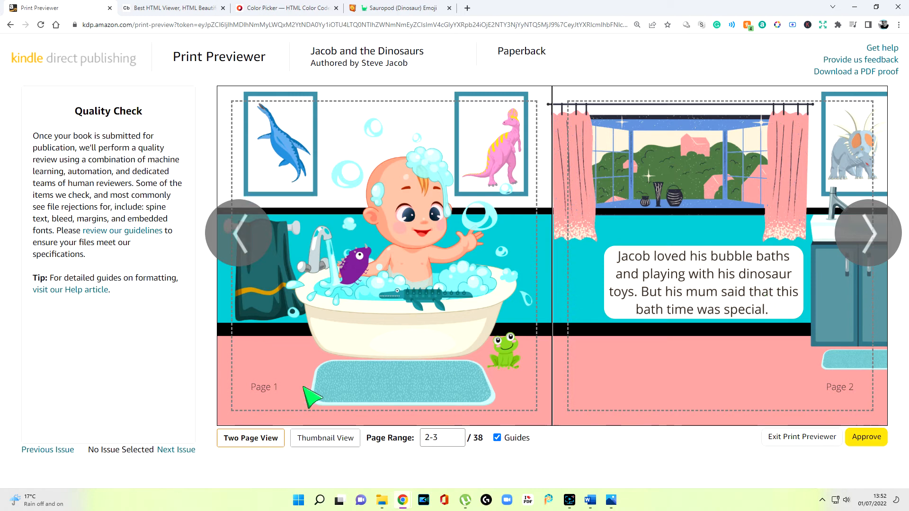
left_click(876, 255)
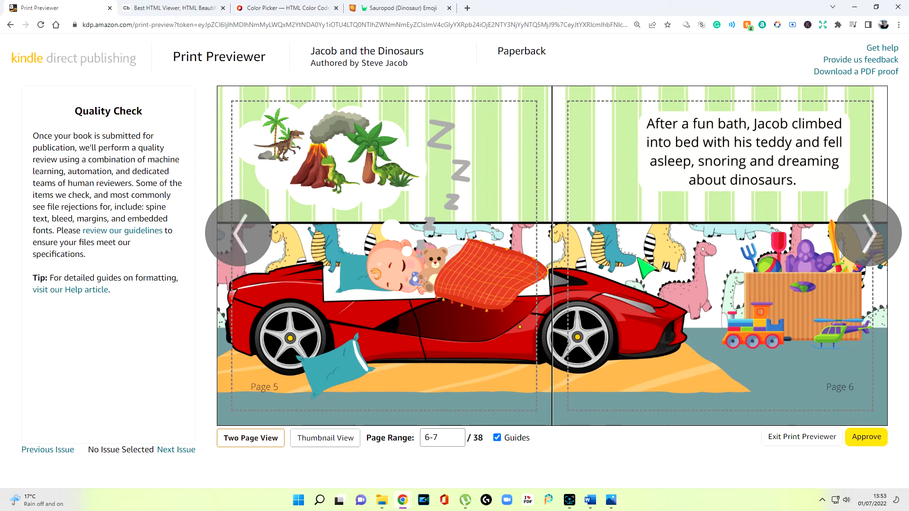
left_click(866, 244)
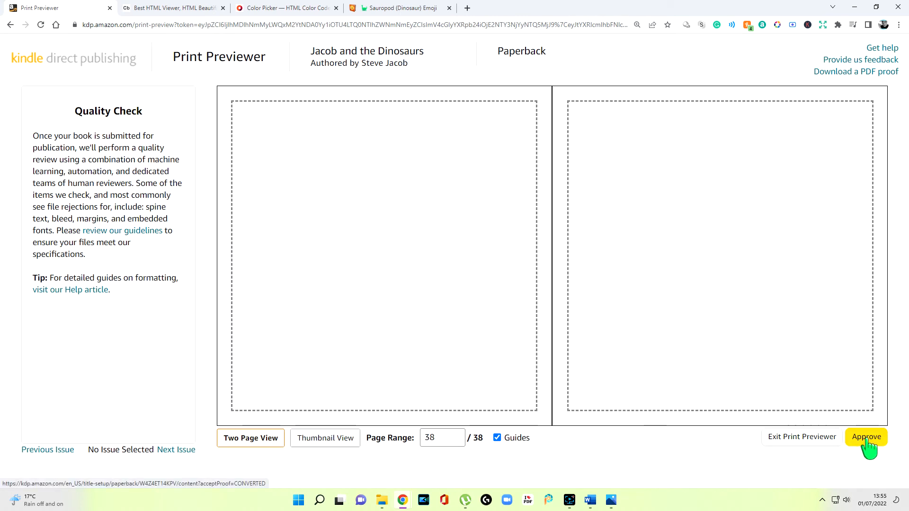
left_click(867, 438)
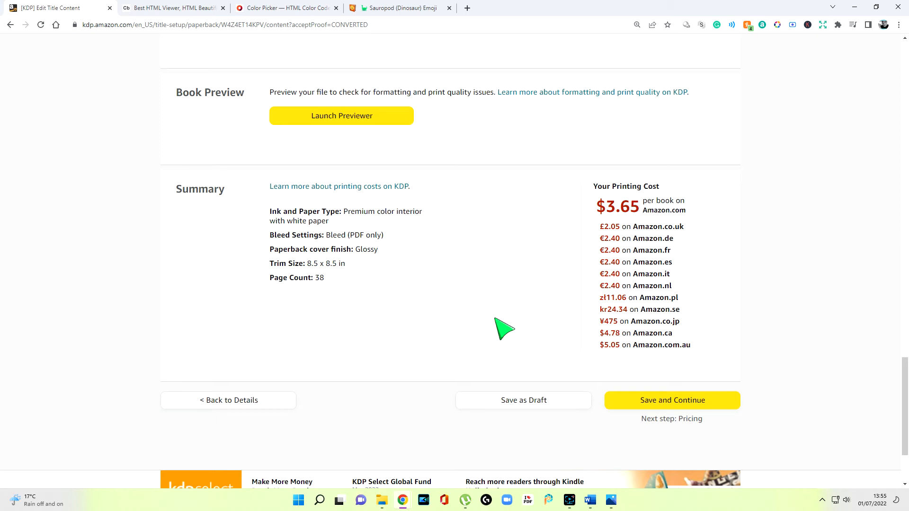
Step: Review the print summary, save the paperback content and continue to the pricing, royalty and distribution section of Paperback Rights & Pricing
scroll(438, 186, "up", 3)
scroll(426, 298, "down", 2)
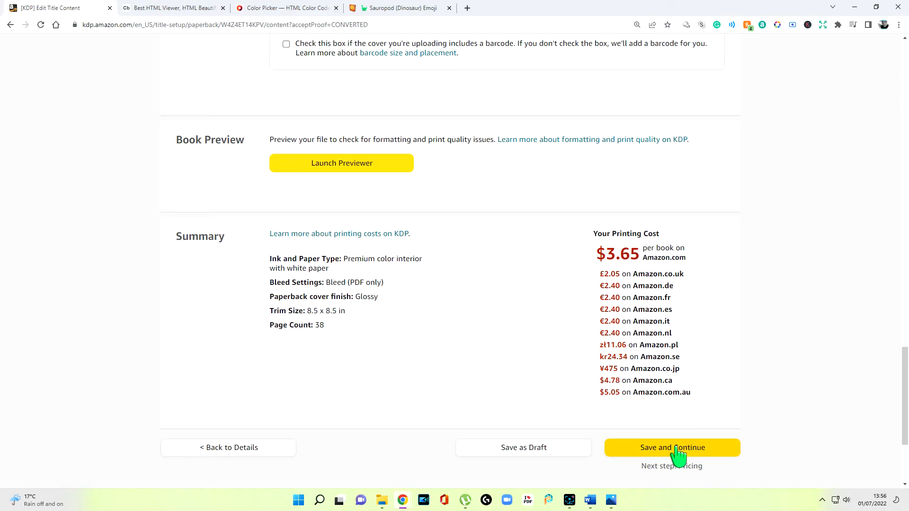
left_click(678, 449)
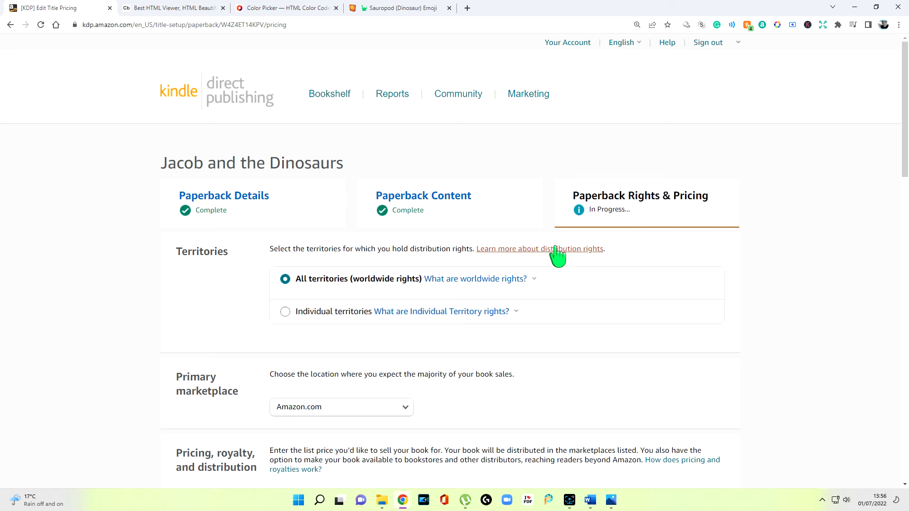
scroll(691, 221, "down", 2)
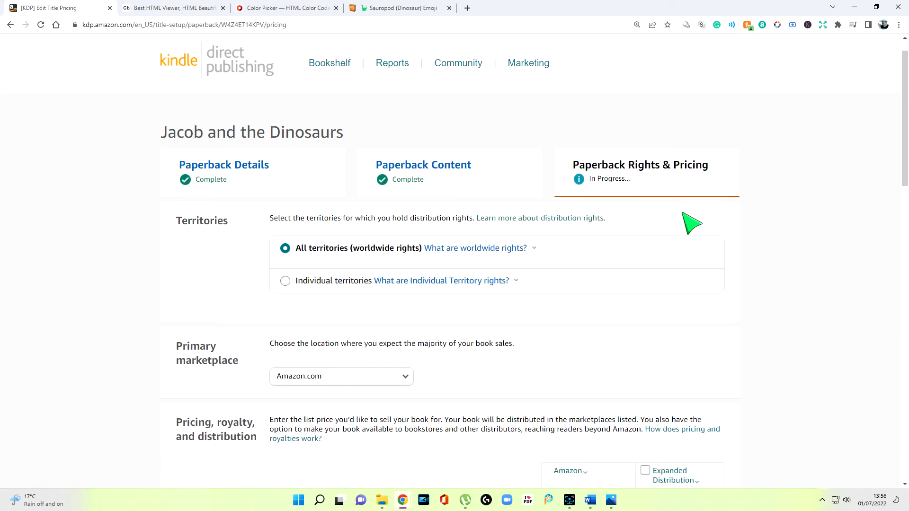
scroll(597, 218, "down", 2)
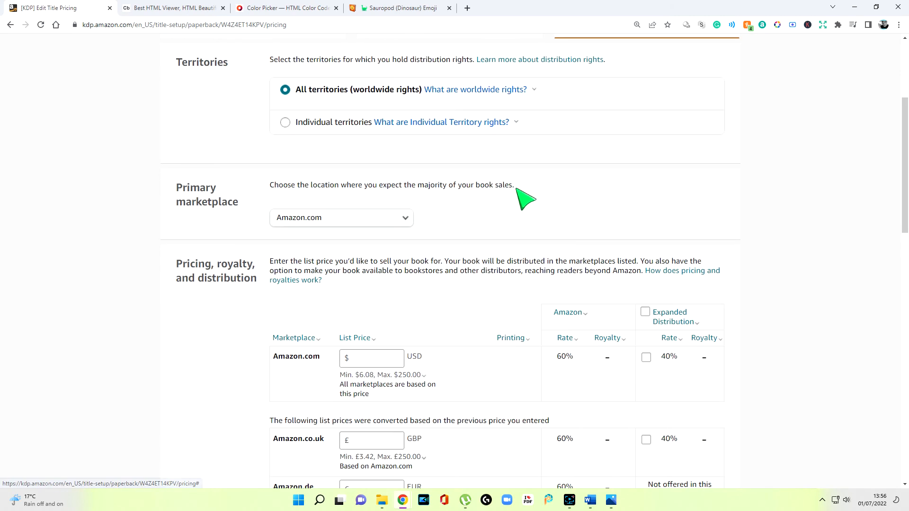